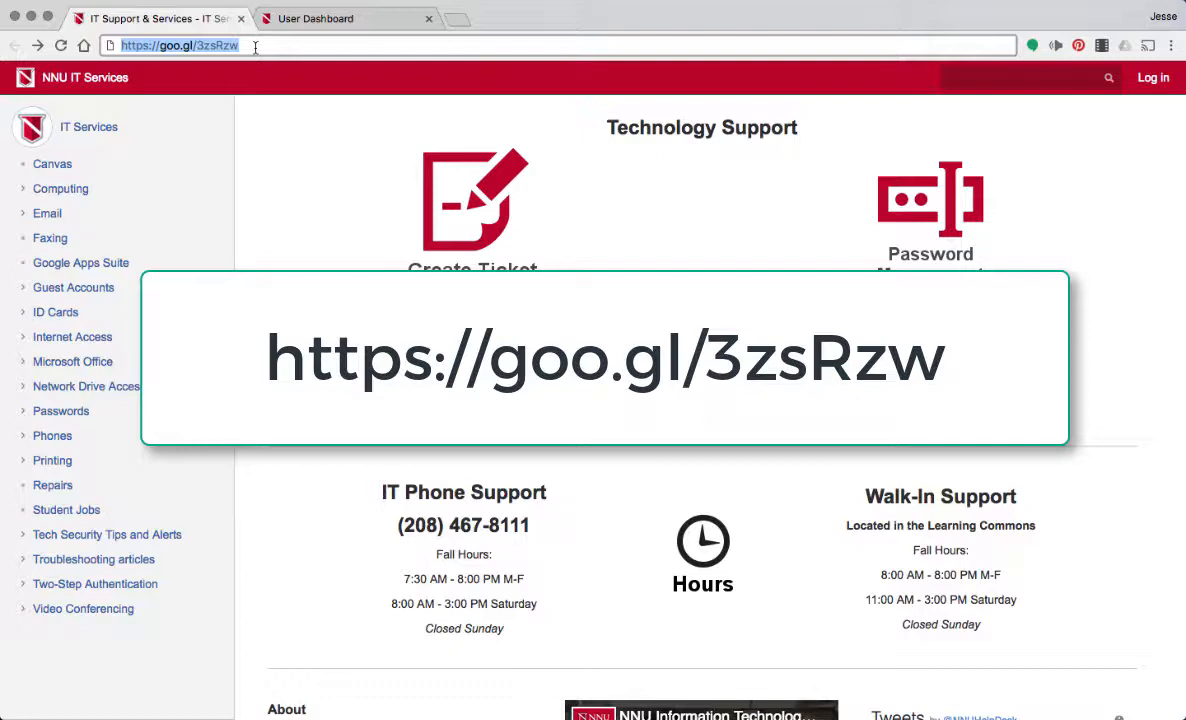
{"action": "key", "text": "Return"}
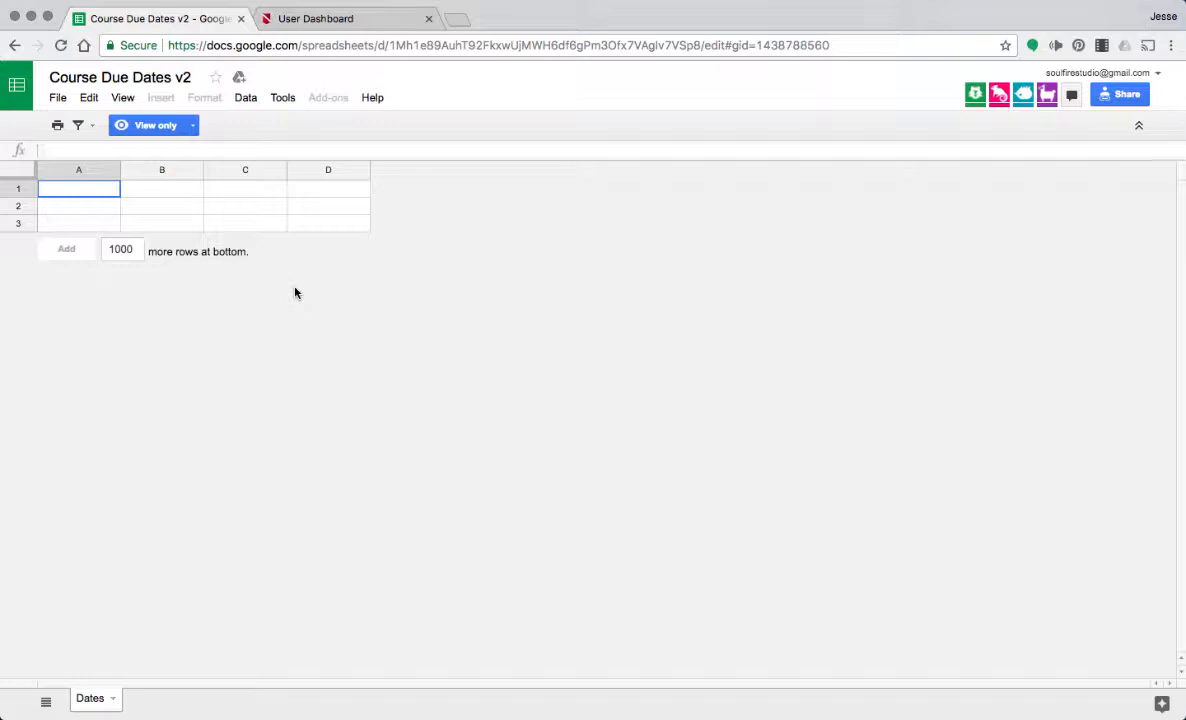
{"action": "left_click", "coordinate": [57, 98]}
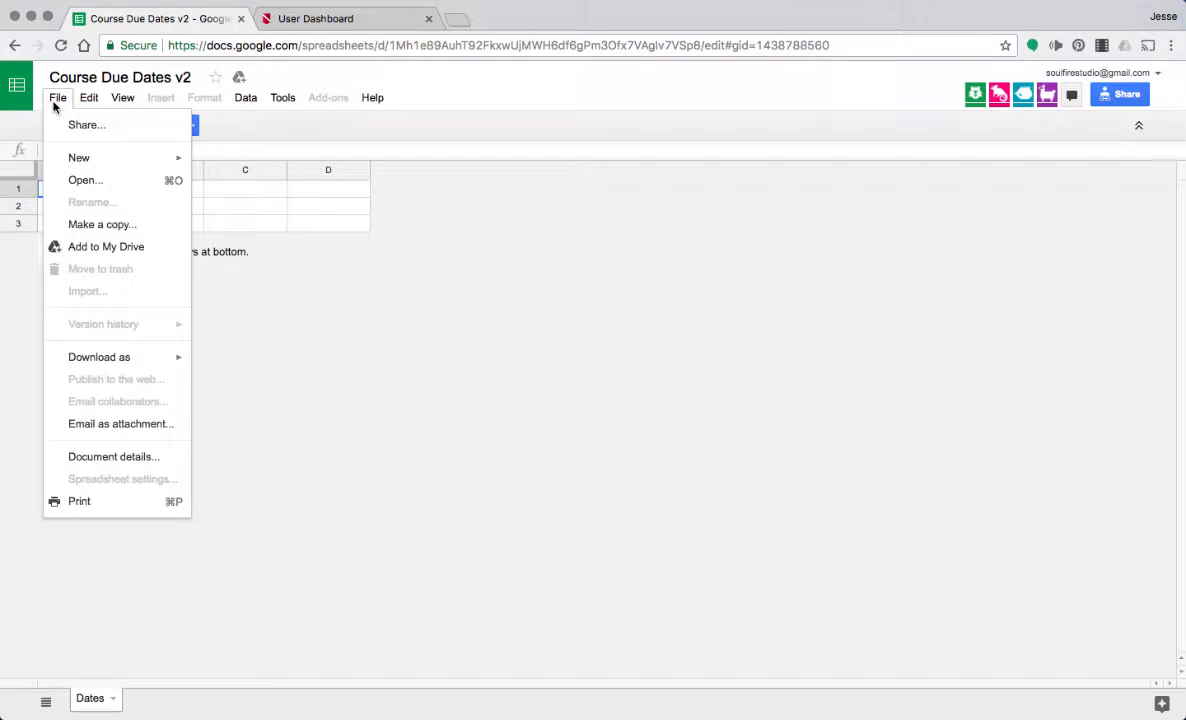
{"action": "left_click", "coordinate": [112, 225]}
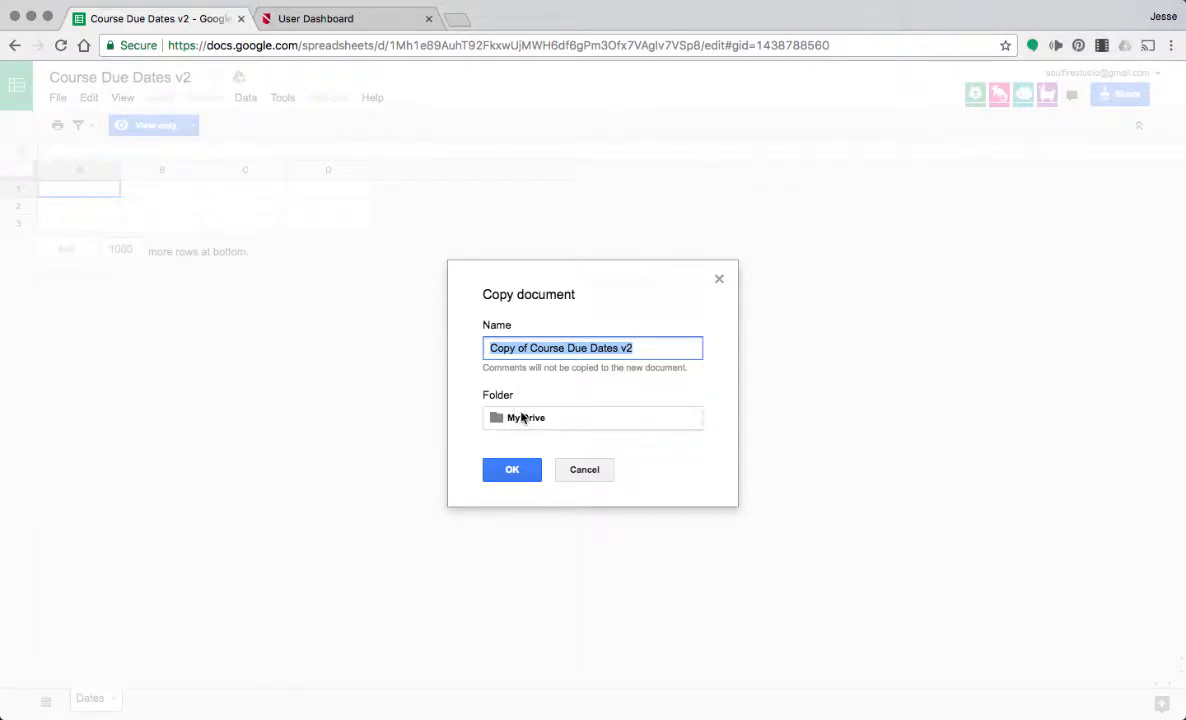
{"action": "left_click", "coordinate": [518, 474]}
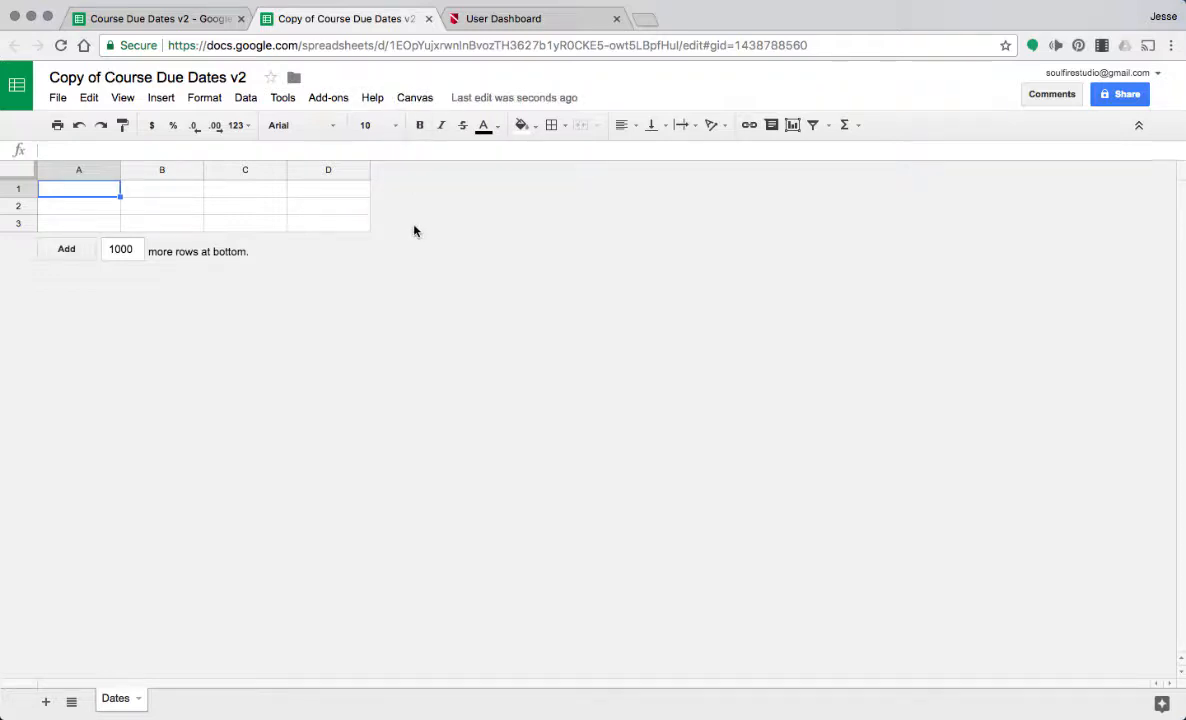
- Start configuring the Canvas API settings in the copied spreadsheet and allow the Course Due Dates script access to the Google account
{"action": "left_click", "coordinate": [416, 98]}
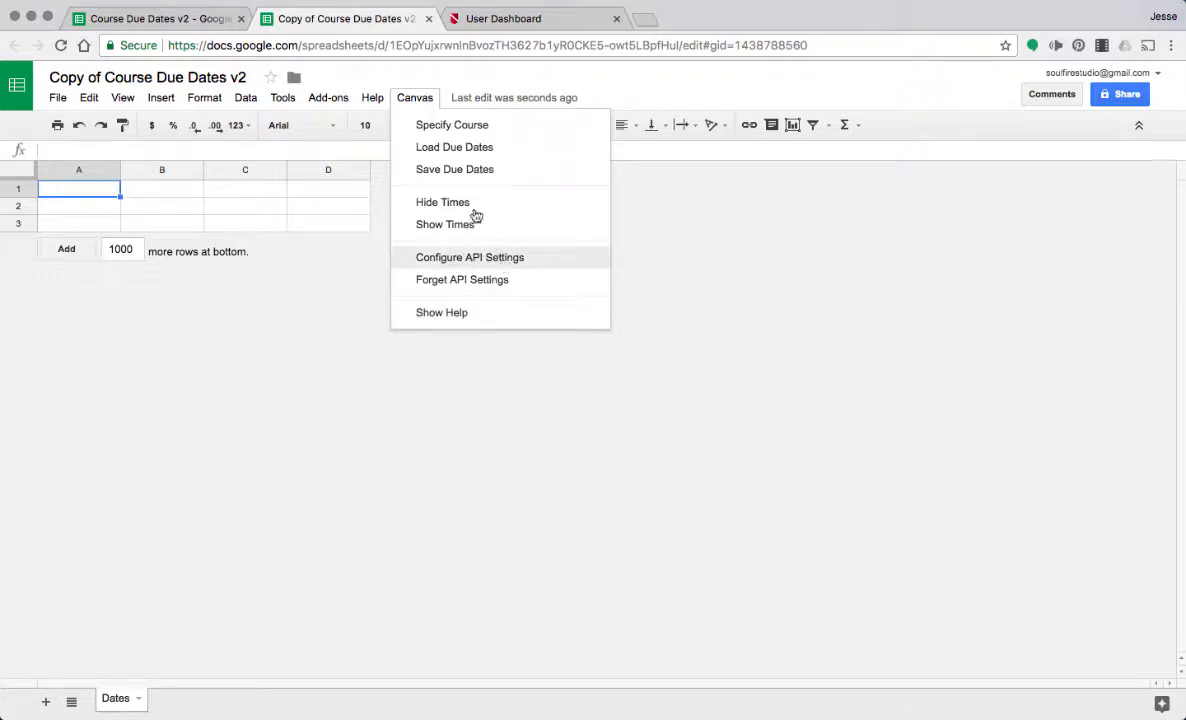
{"action": "left_click", "coordinate": [482, 278]}
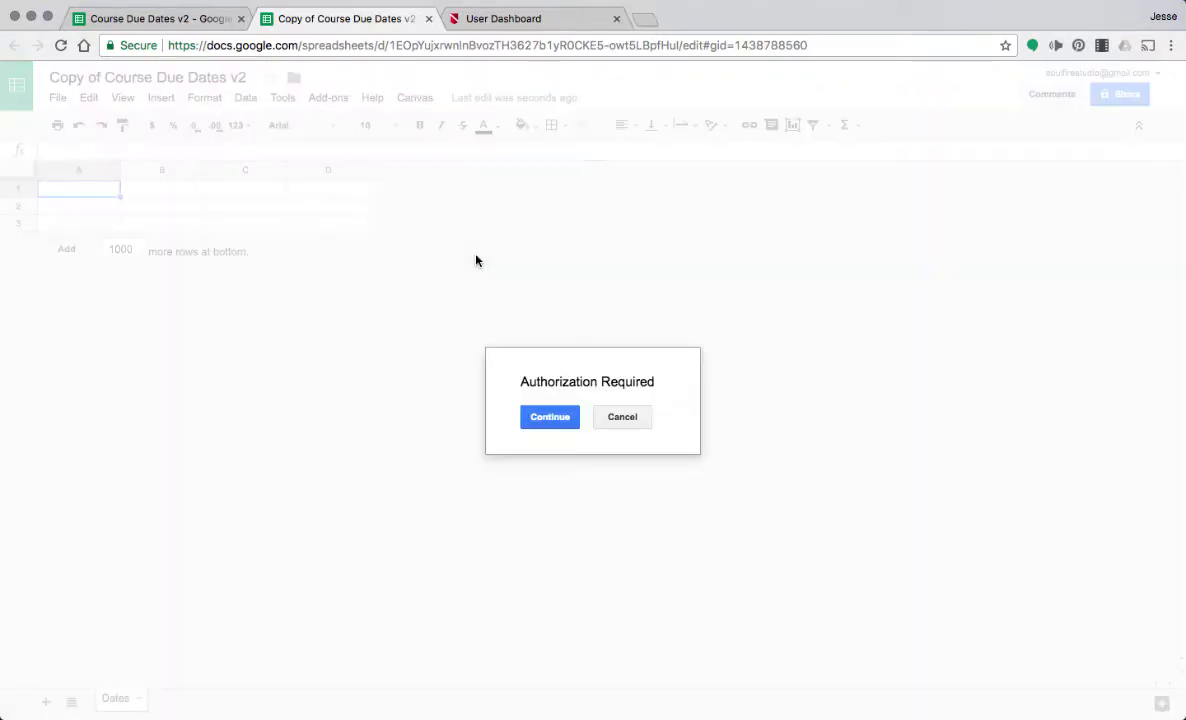
{"action": "left_click", "coordinate": [550, 417]}
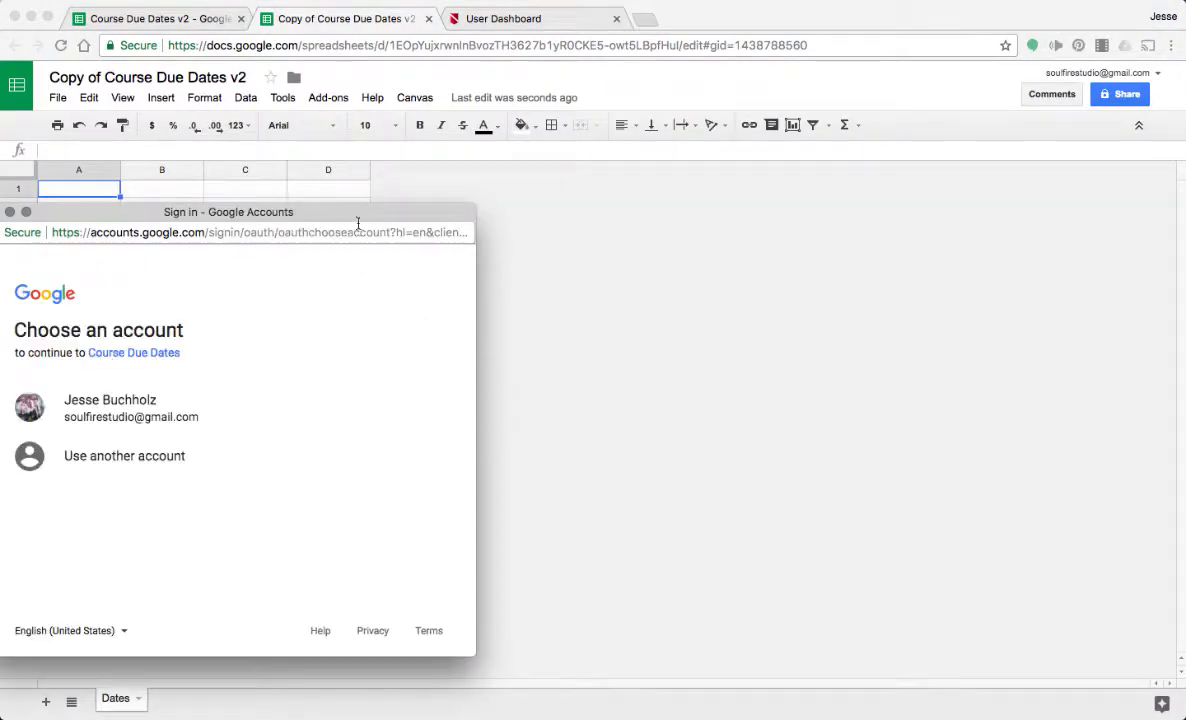
{"action": "left_click_drag", "start_coordinate": [366, 222], "coordinate": [604, 198]}
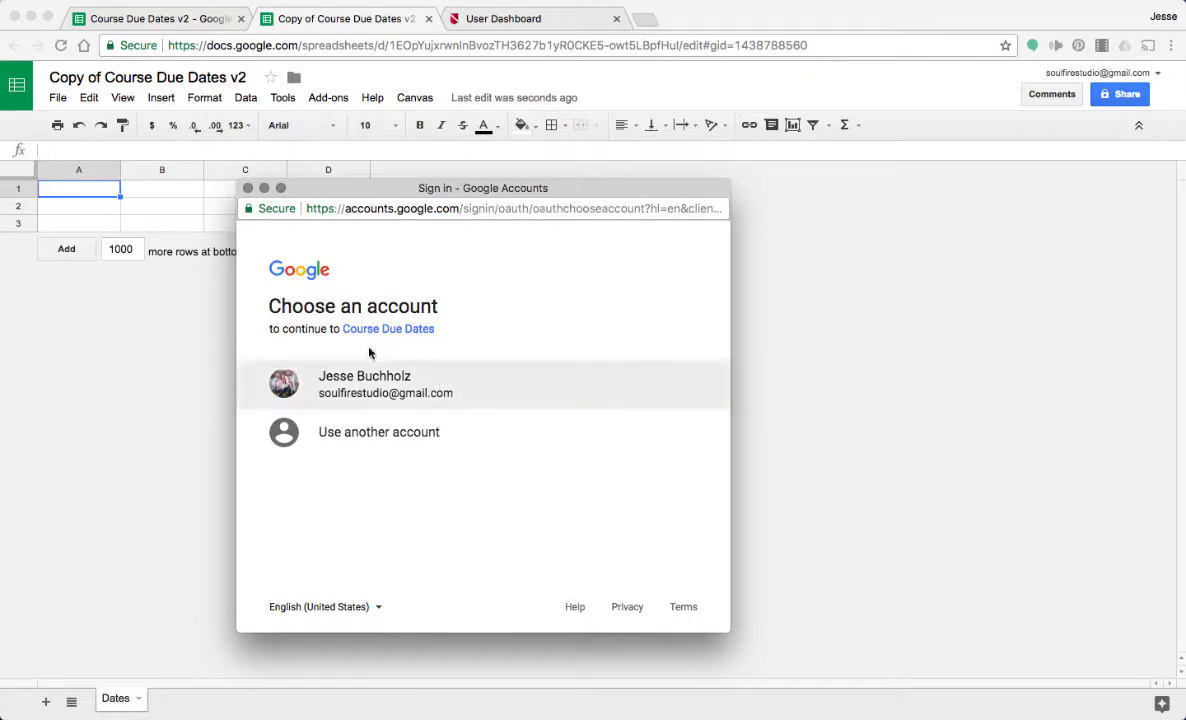
{"action": "left_click", "coordinate": [378, 388]}
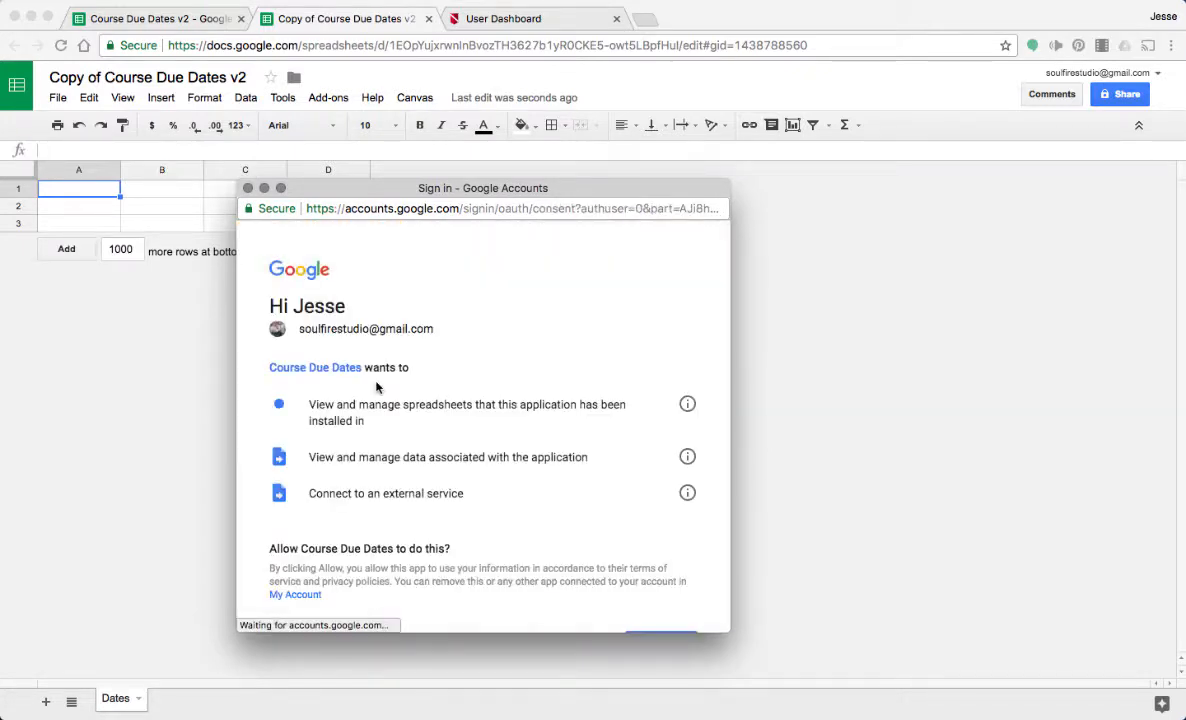
{"action": "scroll", "coordinate": [441, 449], "scroll_direction": "down", "scroll_amount": 3}
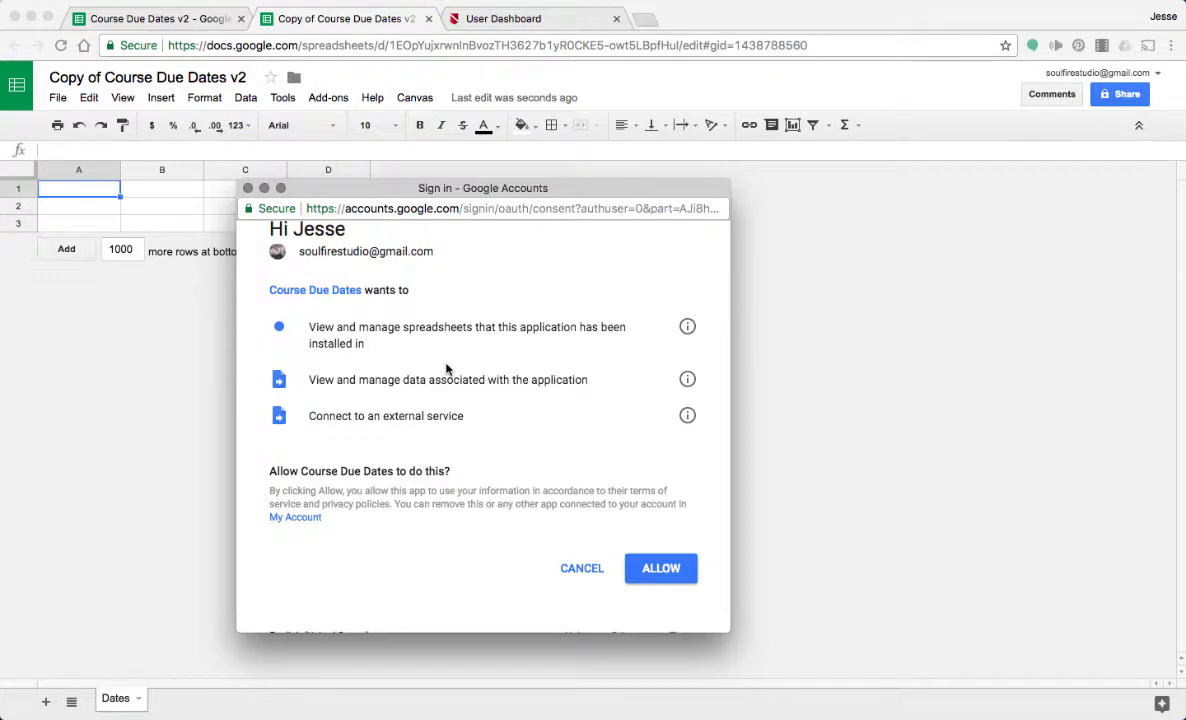
{"action": "left_click", "coordinate": [655, 567]}
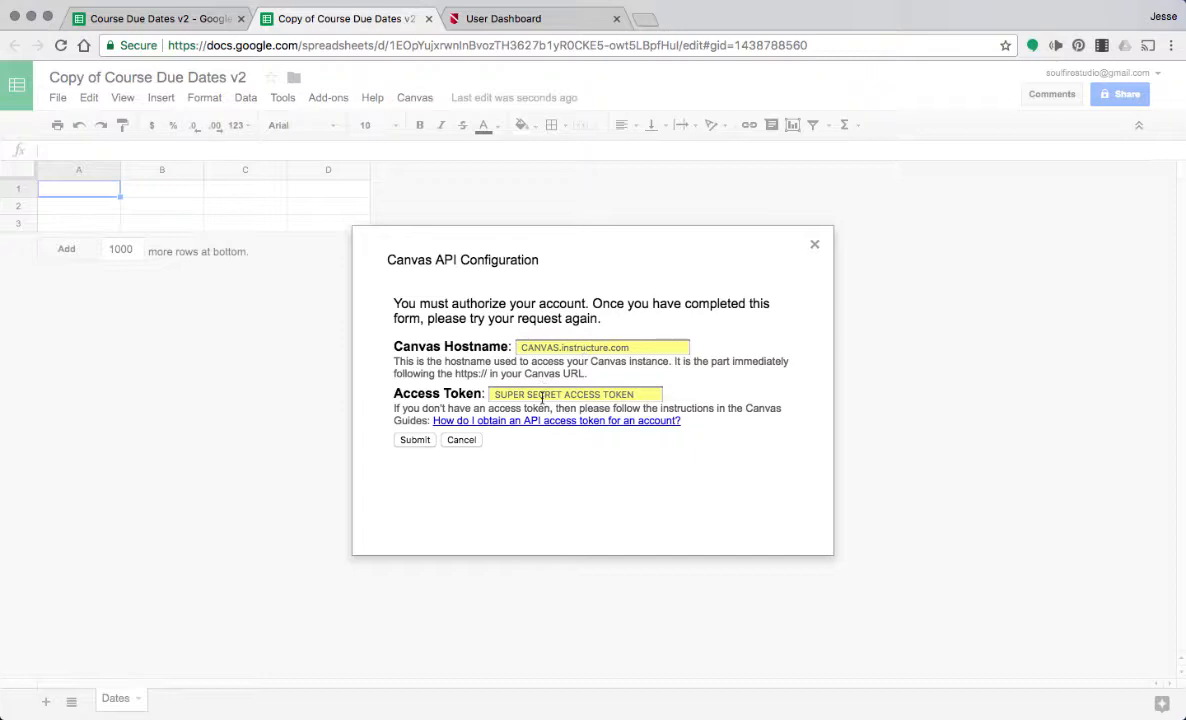
- Switch to the Canvas site and open the account's user settings
{"action": "left_click", "coordinate": [506, 19]}
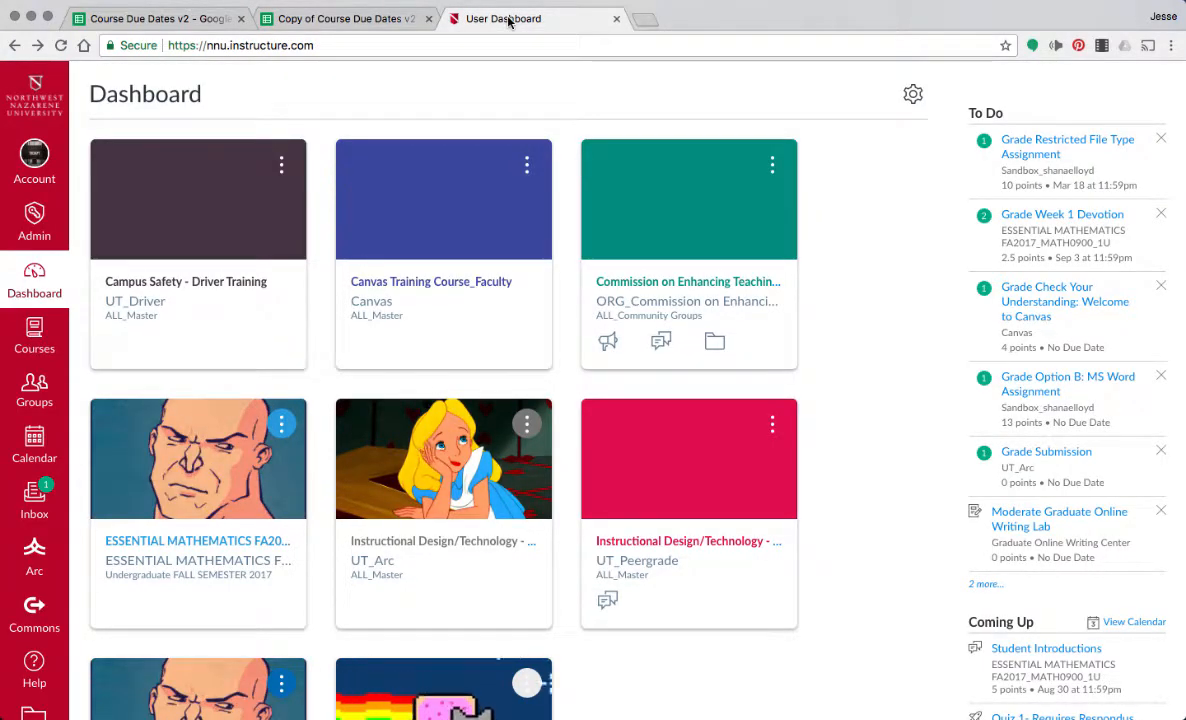
{"action": "left_click", "coordinate": [36, 165]}
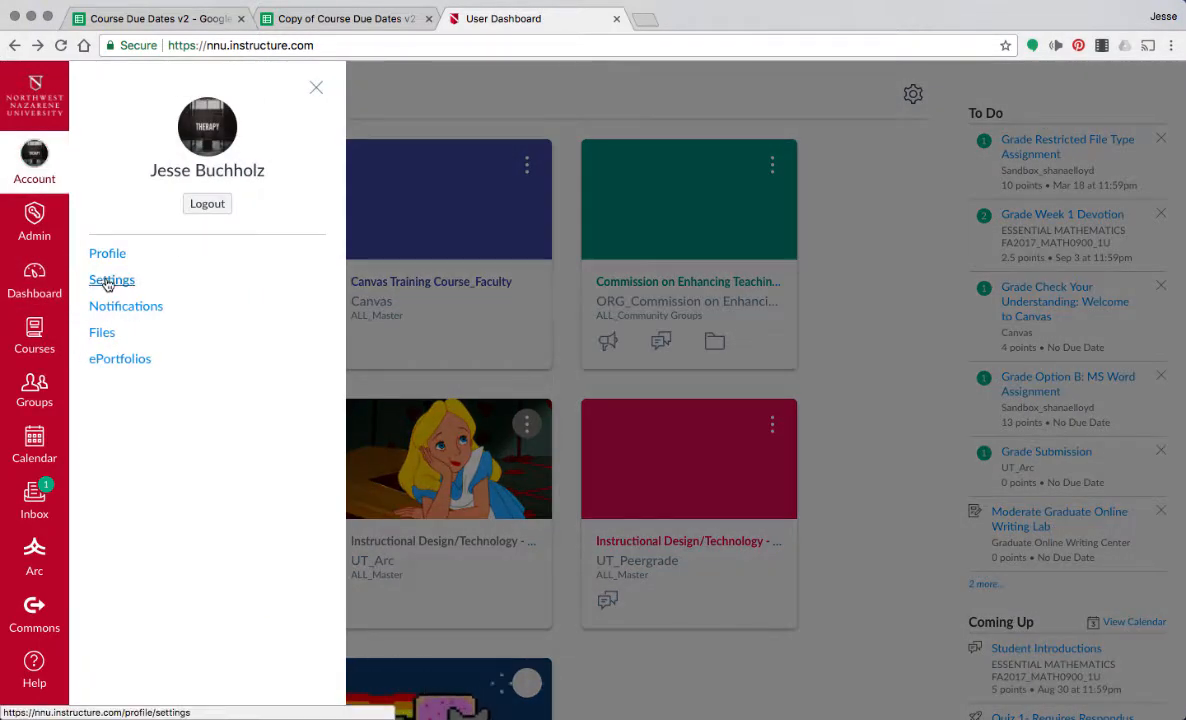
{"action": "left_click", "coordinate": [110, 281]}
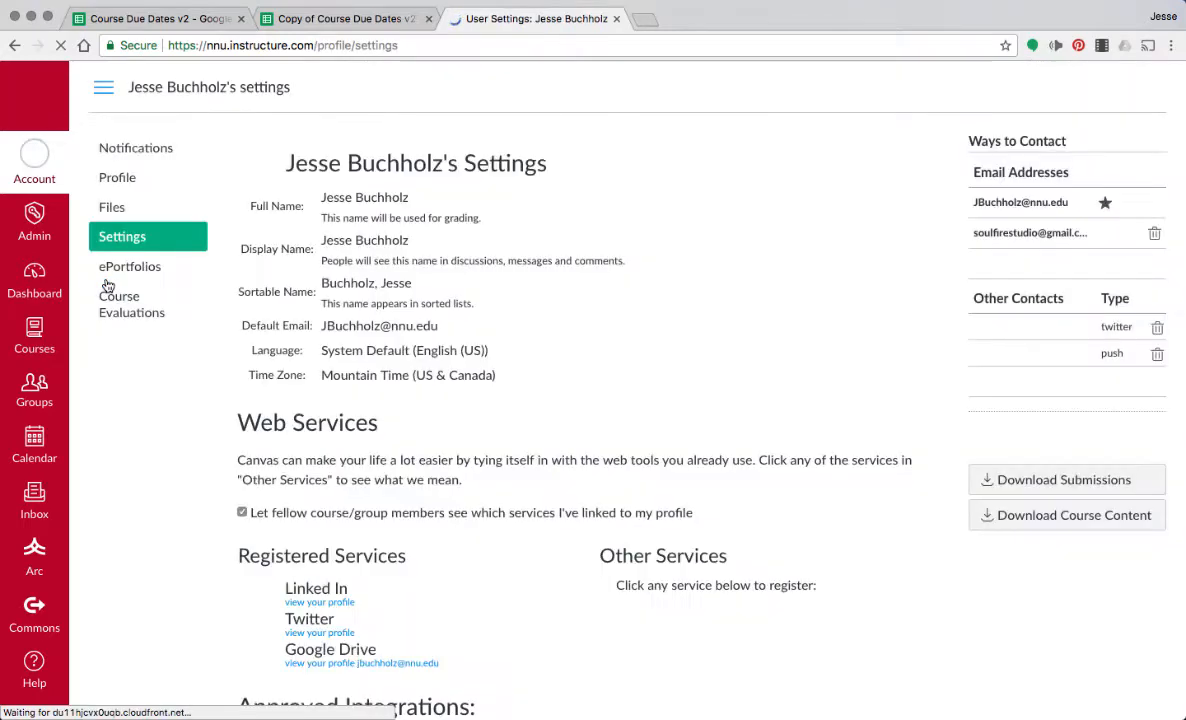
- Generate a new Canvas access token with the purpose "Course Due Dates Google Sheet" and no expiration date
{"action": "scroll", "coordinate": [453, 450], "scroll_direction": "down", "scroll_amount": 5}
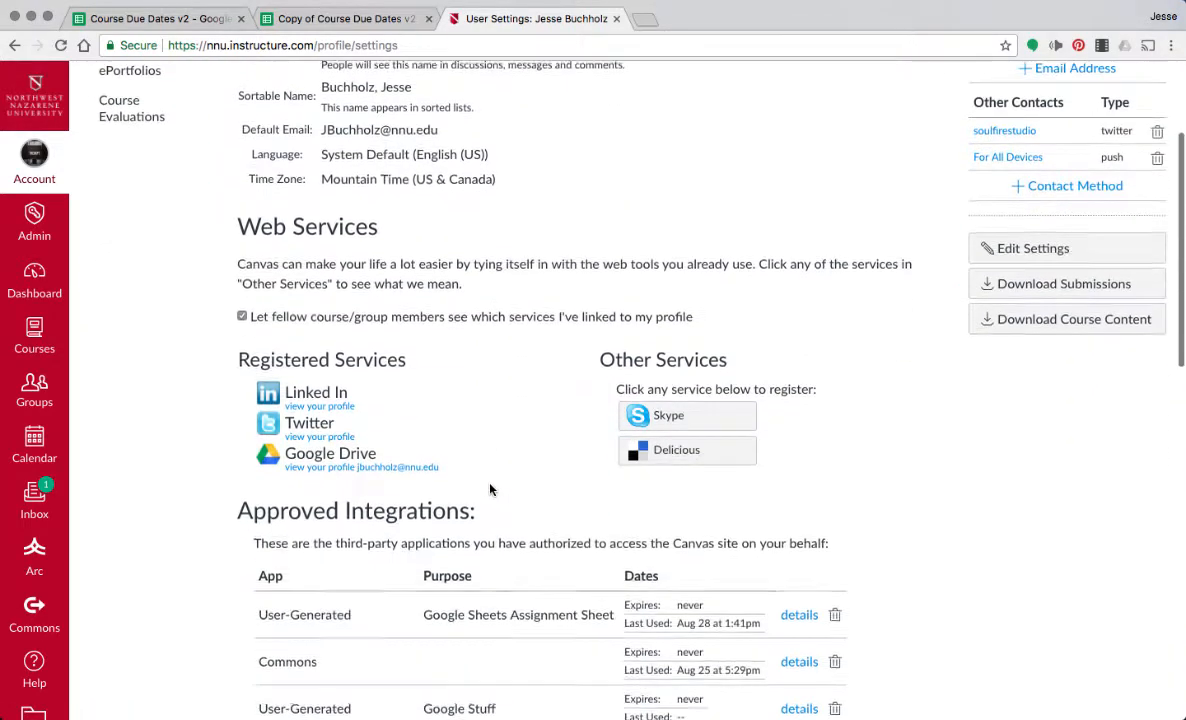
{"action": "scroll", "coordinate": [490, 488], "scroll_direction": "down", "scroll_amount": 2}
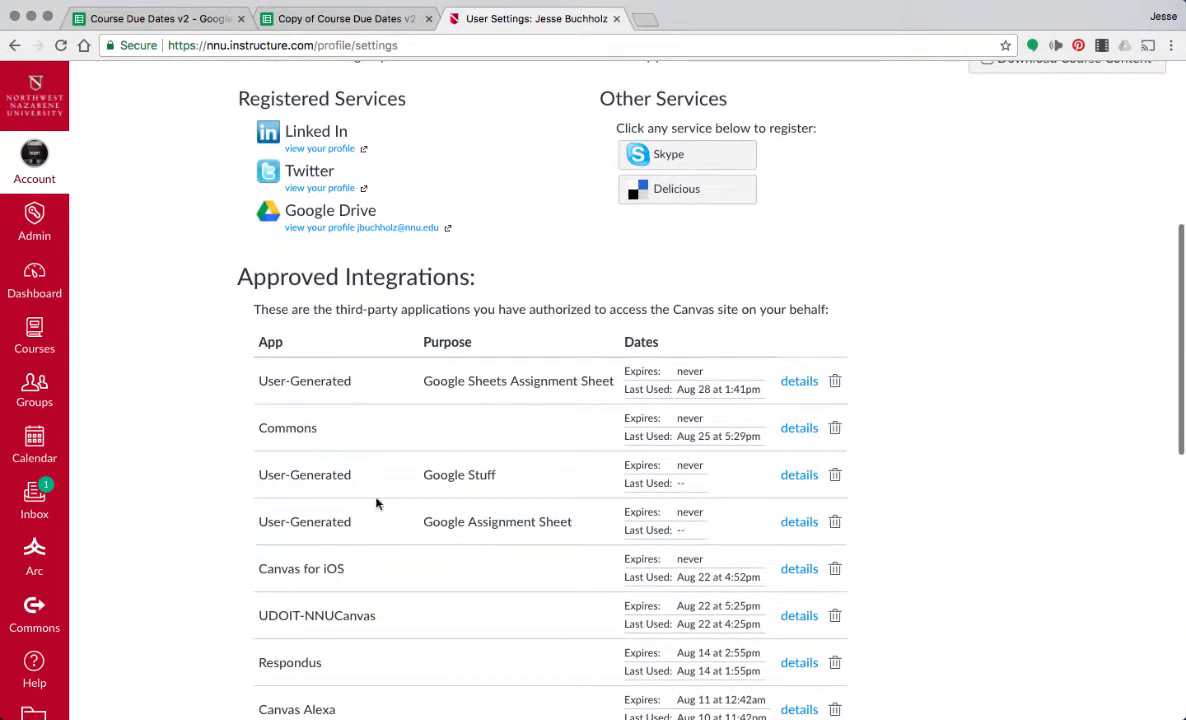
{"action": "scroll", "coordinate": [420, 566], "scroll_direction": "down", "scroll_amount": 10}
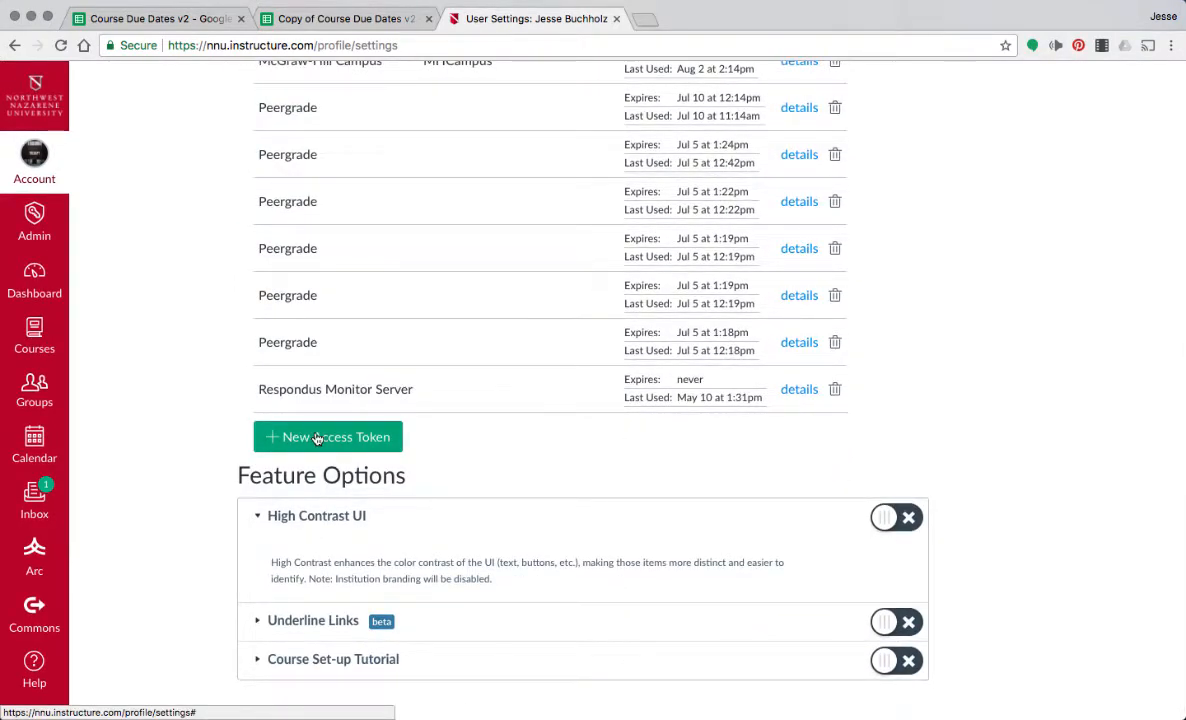
{"action": "left_click", "coordinate": [317, 439]}
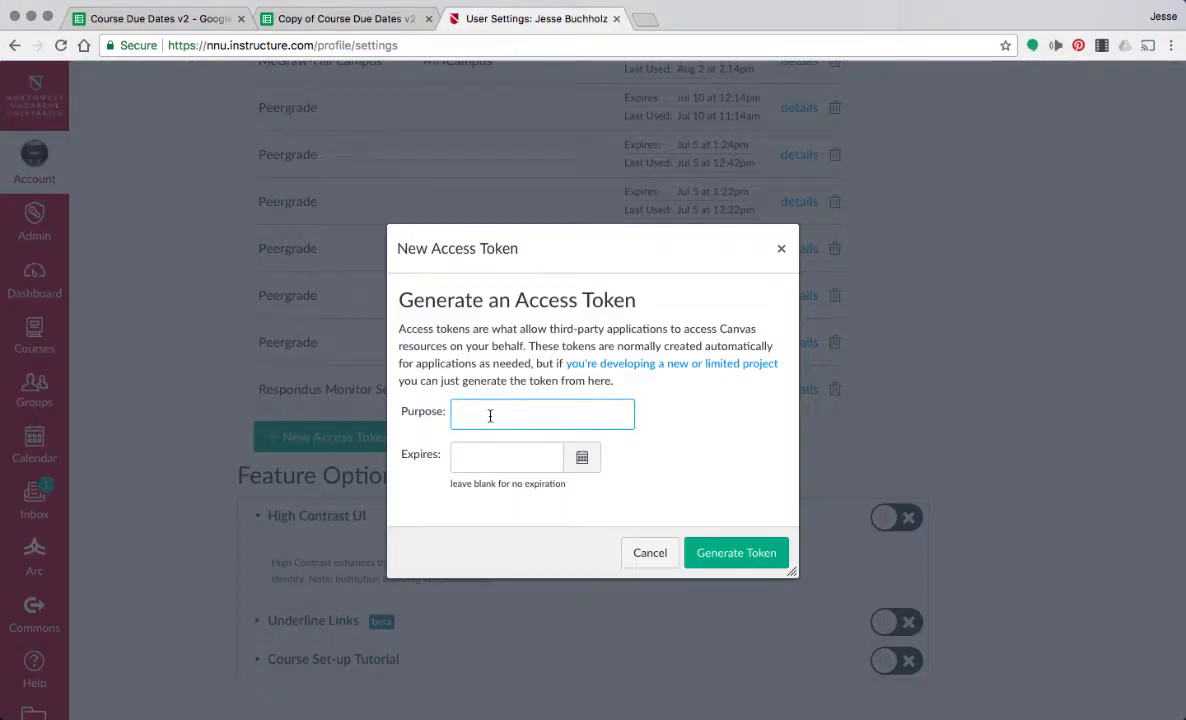
{"action": "type", "text": "Course Due Dates Google Sheet"}
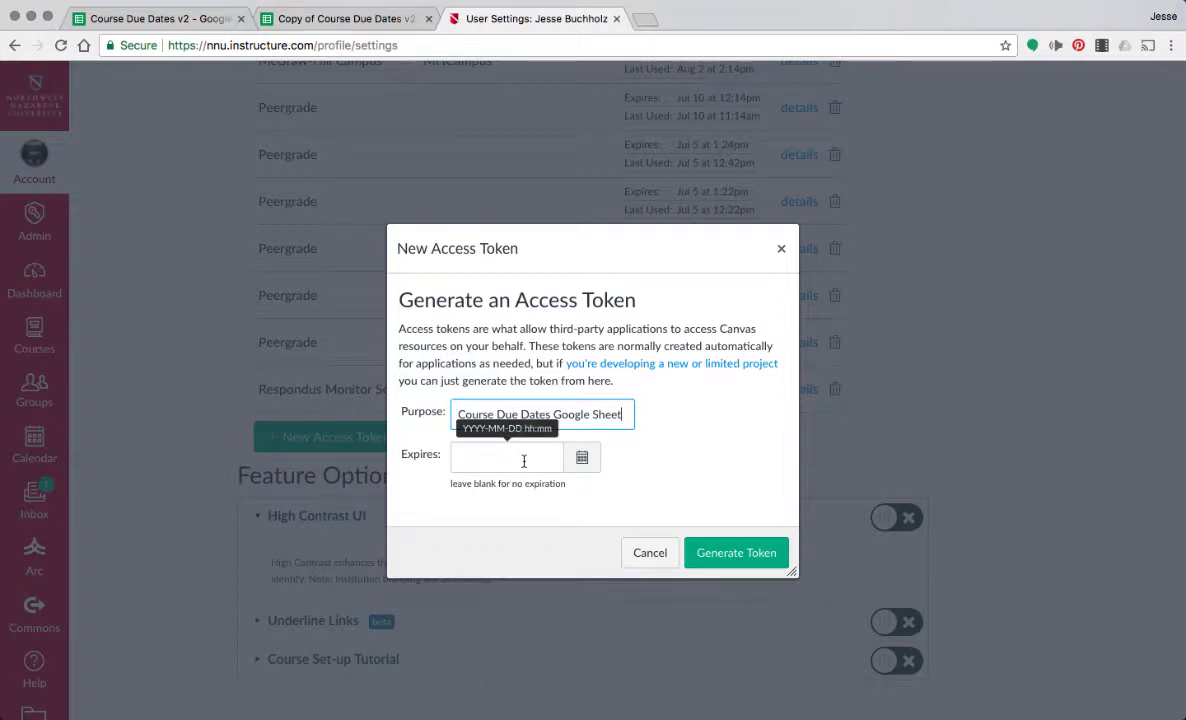
{"action": "left_click", "coordinate": [720, 556]}
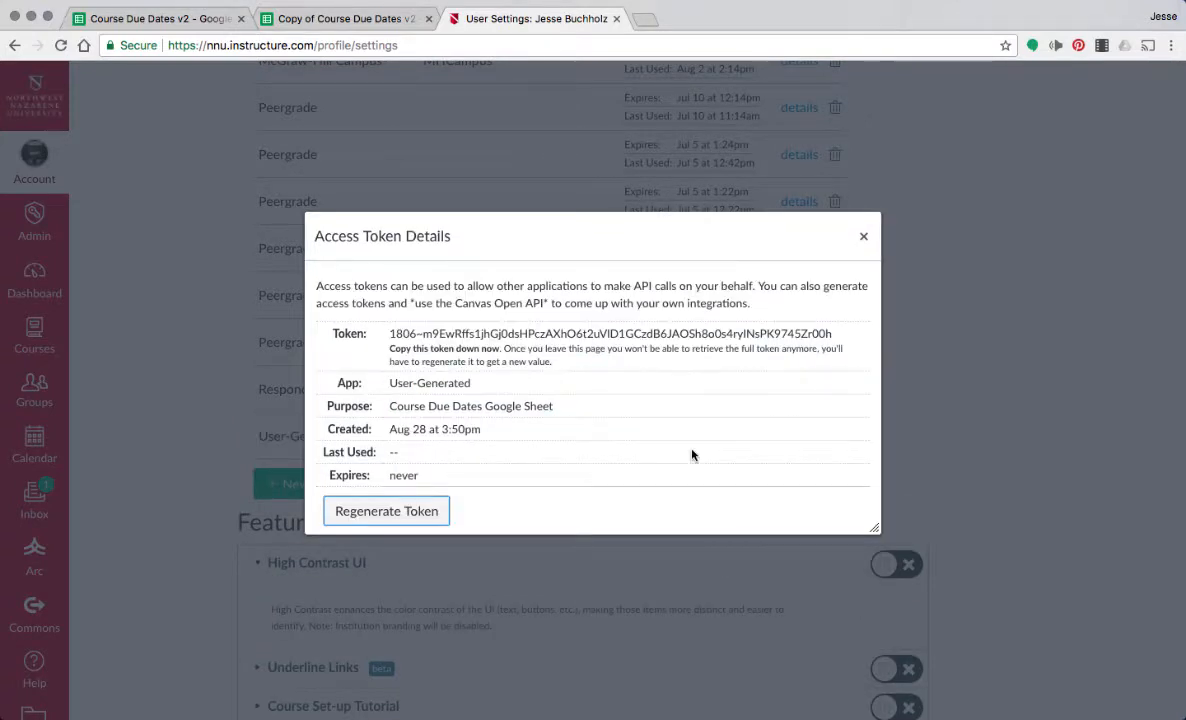
- Copy the full generated access token and close its details
{"action": "left_click", "coordinate": [389, 333]}
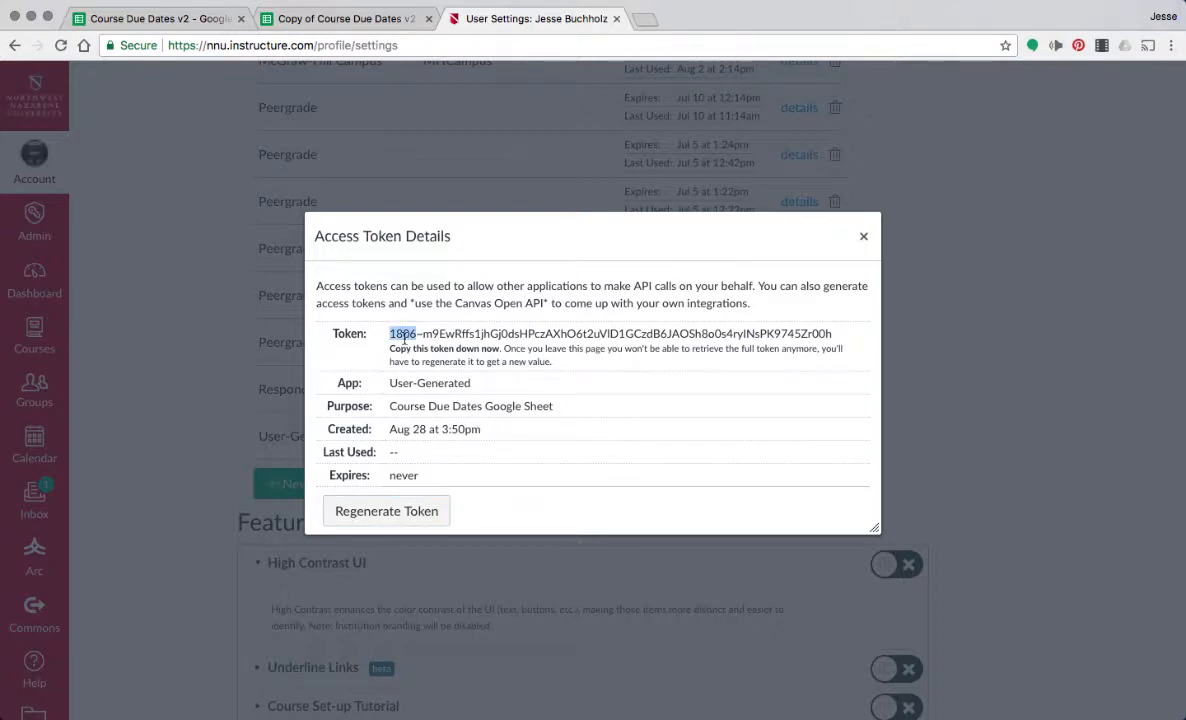
{"action": "triple_click", "coordinate": [391, 334]}
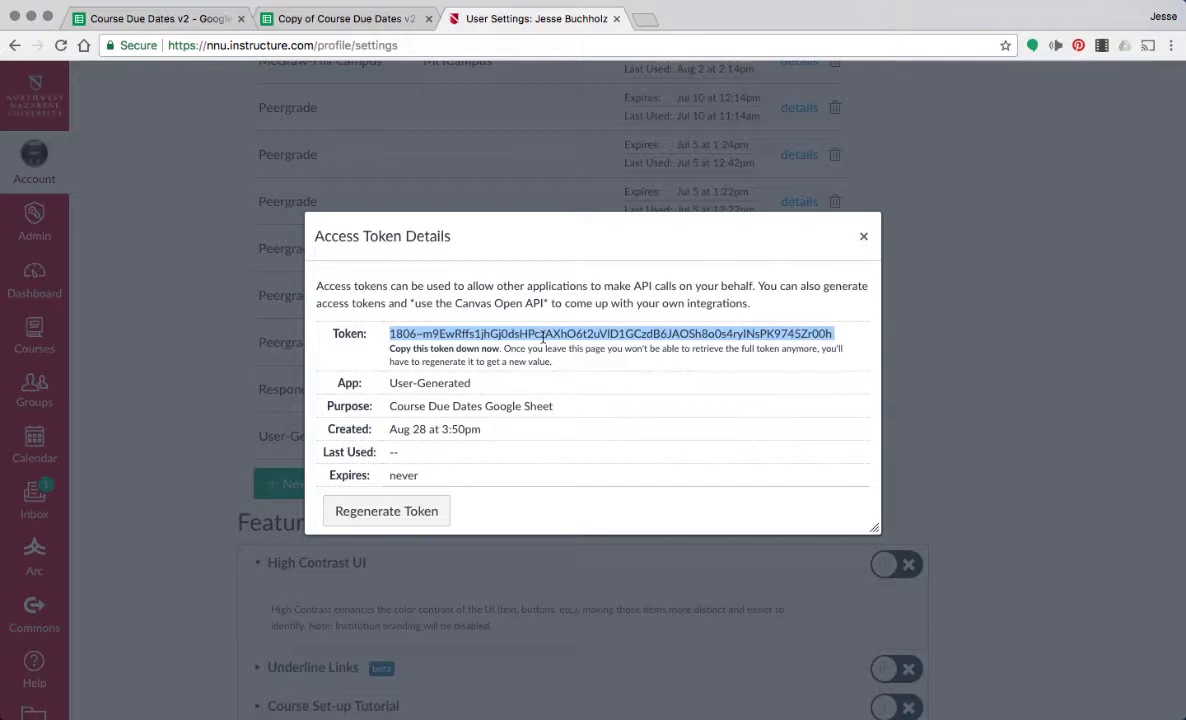
{"action": "left_click", "coordinate": [864, 236]}
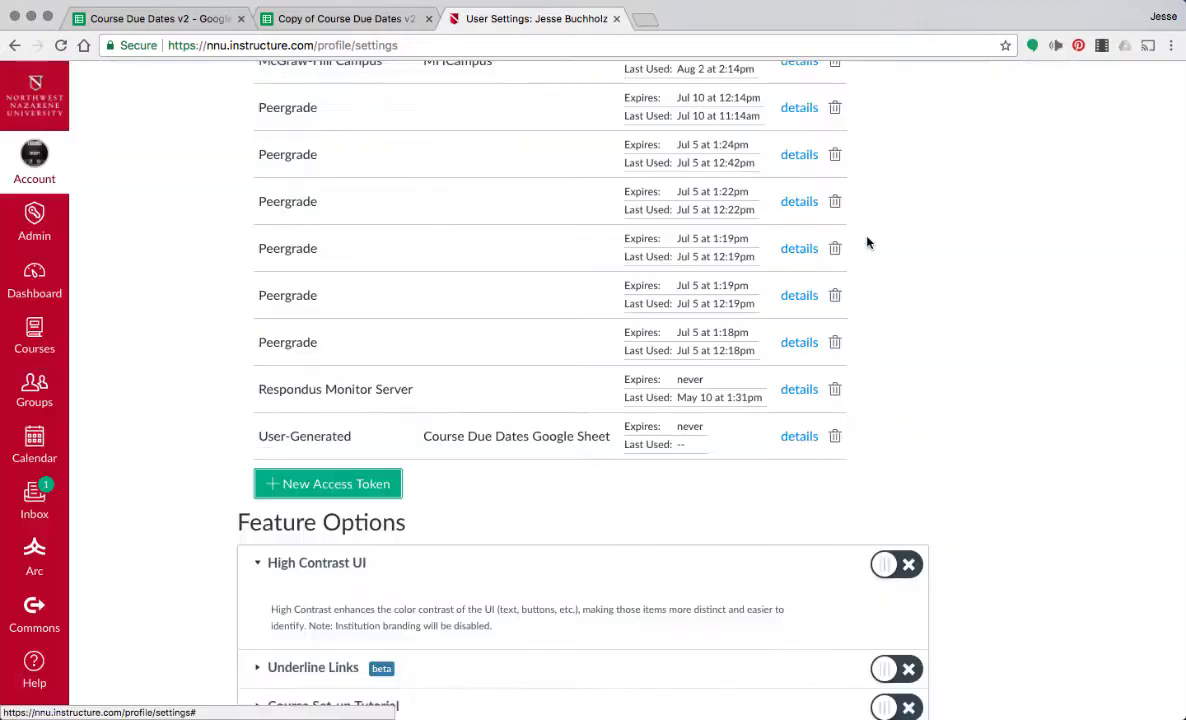
- Back in the copied spreadsheet, submit the API configuration with Canvas hostname nnu.instructure.com and the pasted access token
{"action": "left_click", "coordinate": [349, 19]}
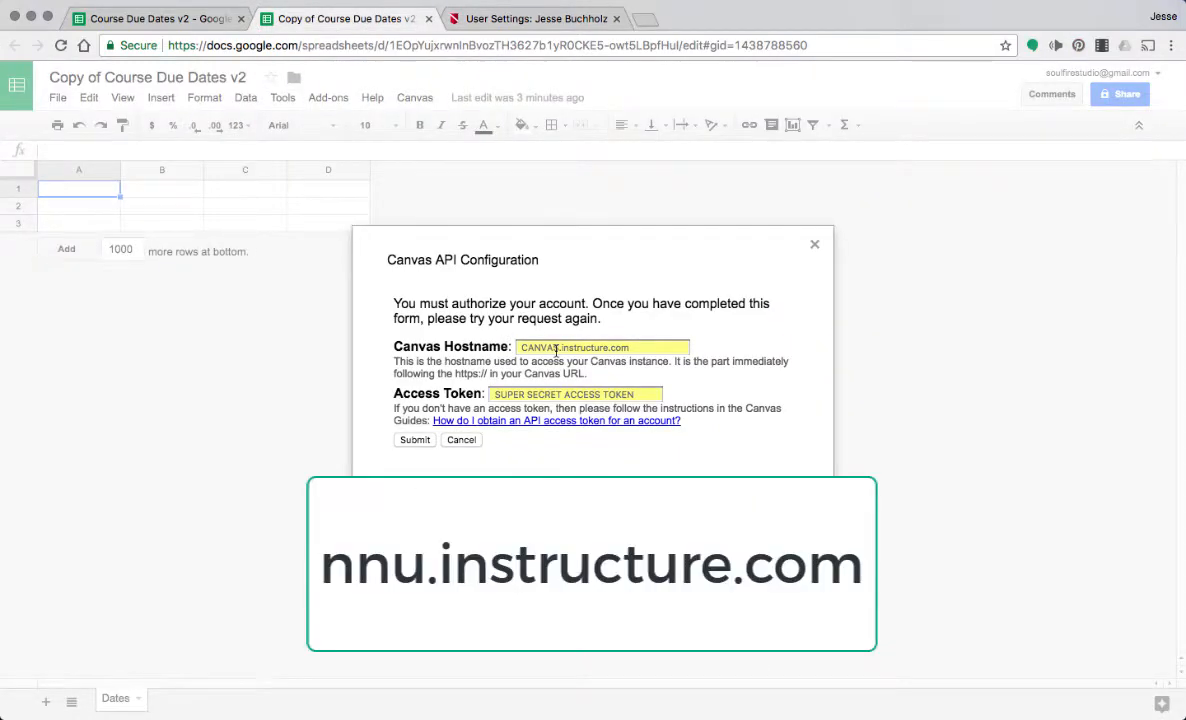
{"action": "left_click", "coordinate": [603, 350]}
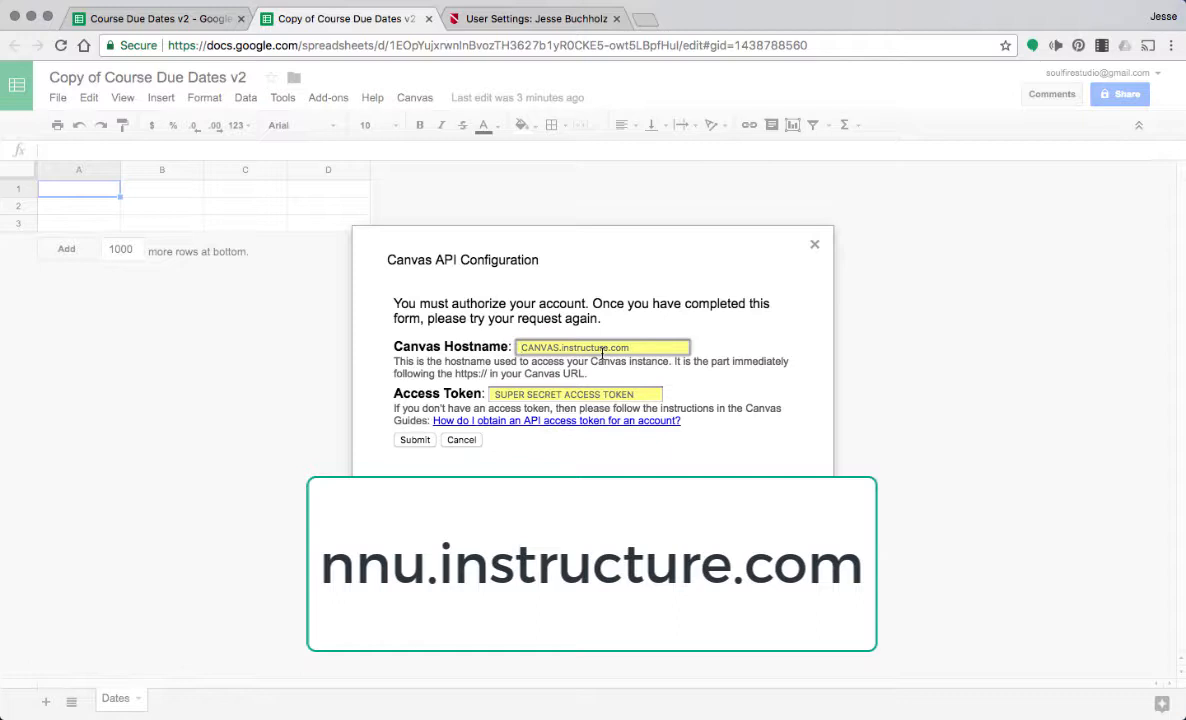
{"action": "type", "text": "nnu.instructure.com"}
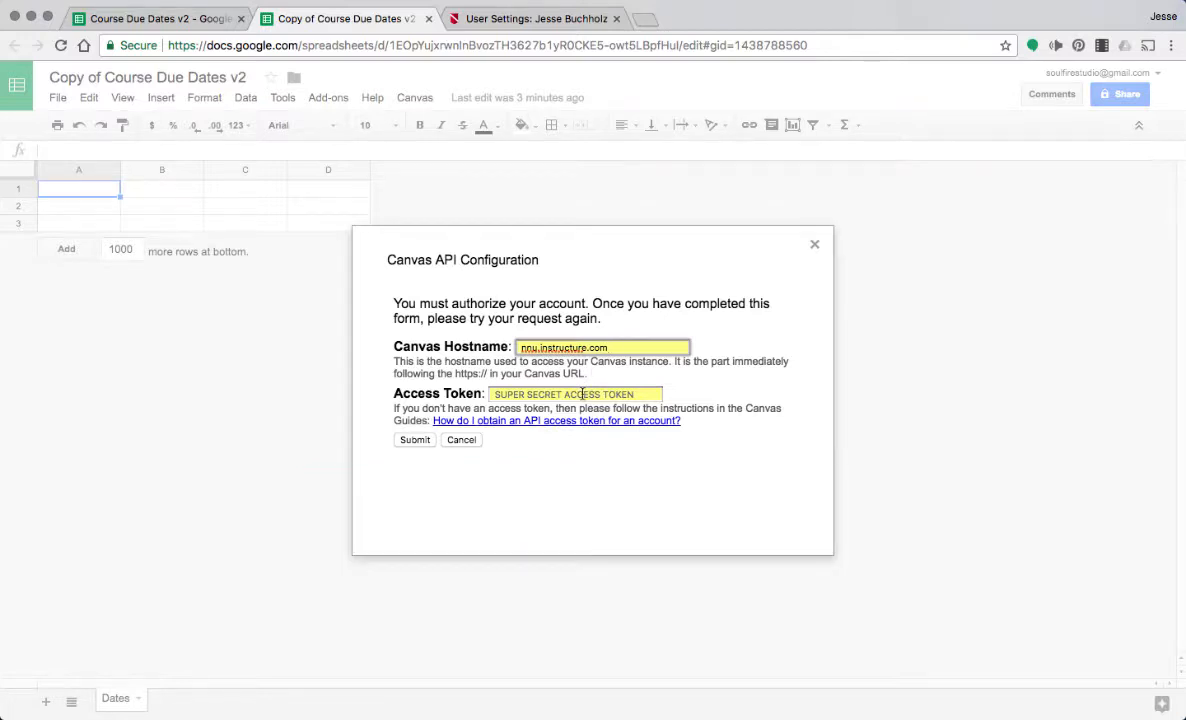
{"action": "left_click", "coordinate": [582, 395]}
{"action": "key", "text": "super+v"}
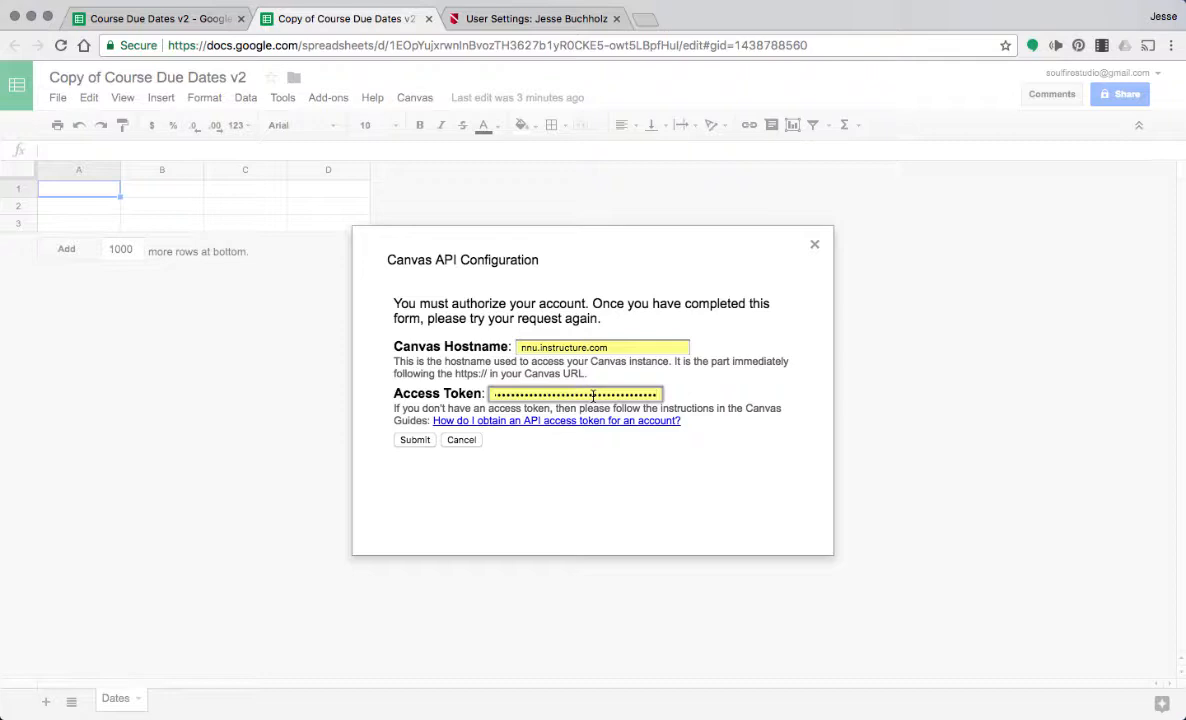
{"action": "left_click", "coordinate": [415, 441]}
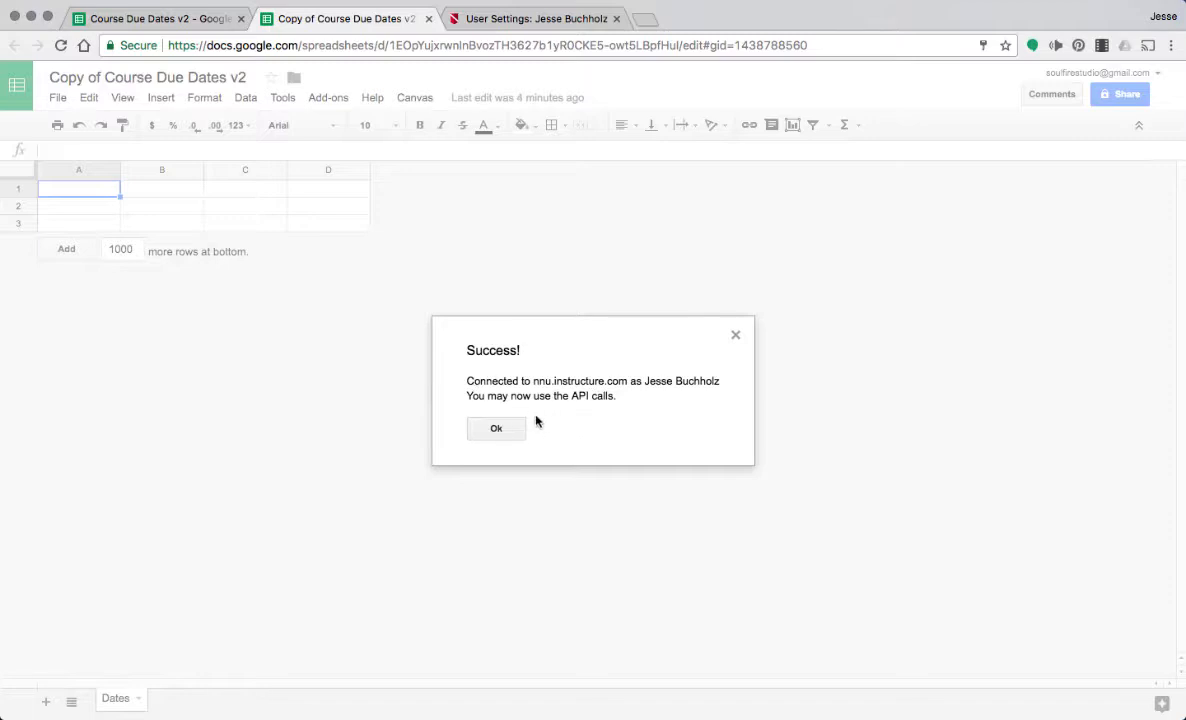
{"action": "left_click", "coordinate": [507, 437]}
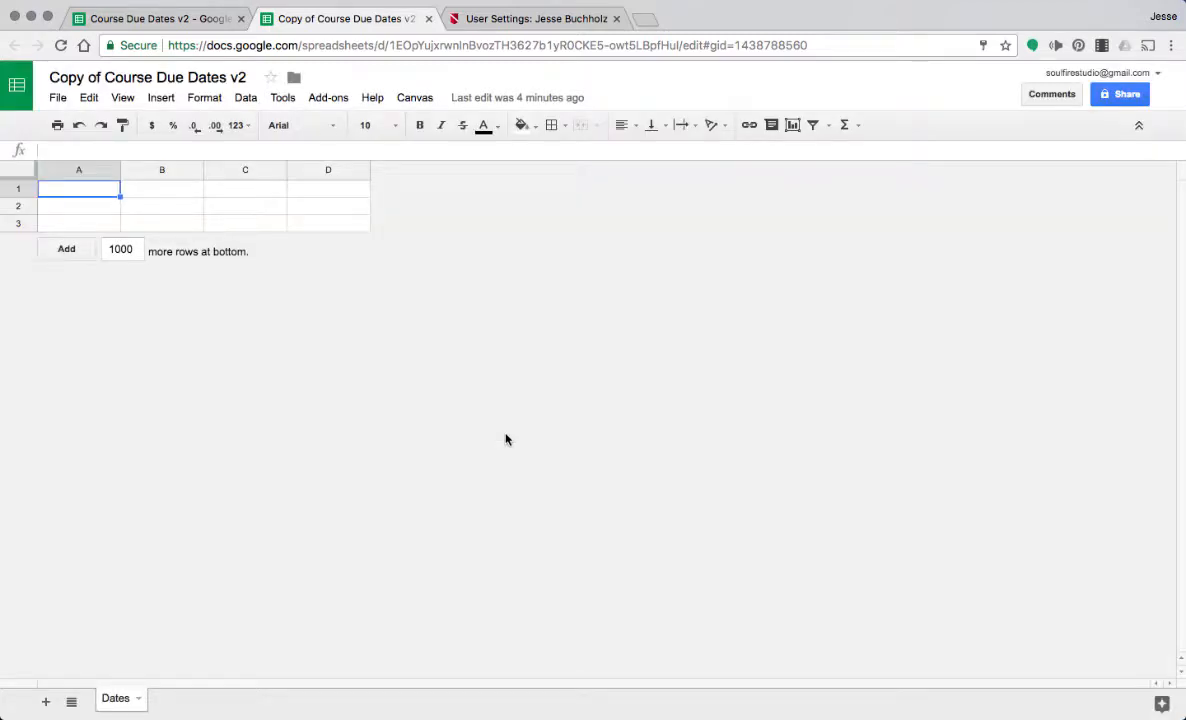
- Start specifying the Canvas course, and copy the URL of the ESSENTIAL MATHEMATICS FA2017_MATH0900_1U course page from the Canvas site
{"action": "left_click", "coordinate": [418, 99]}
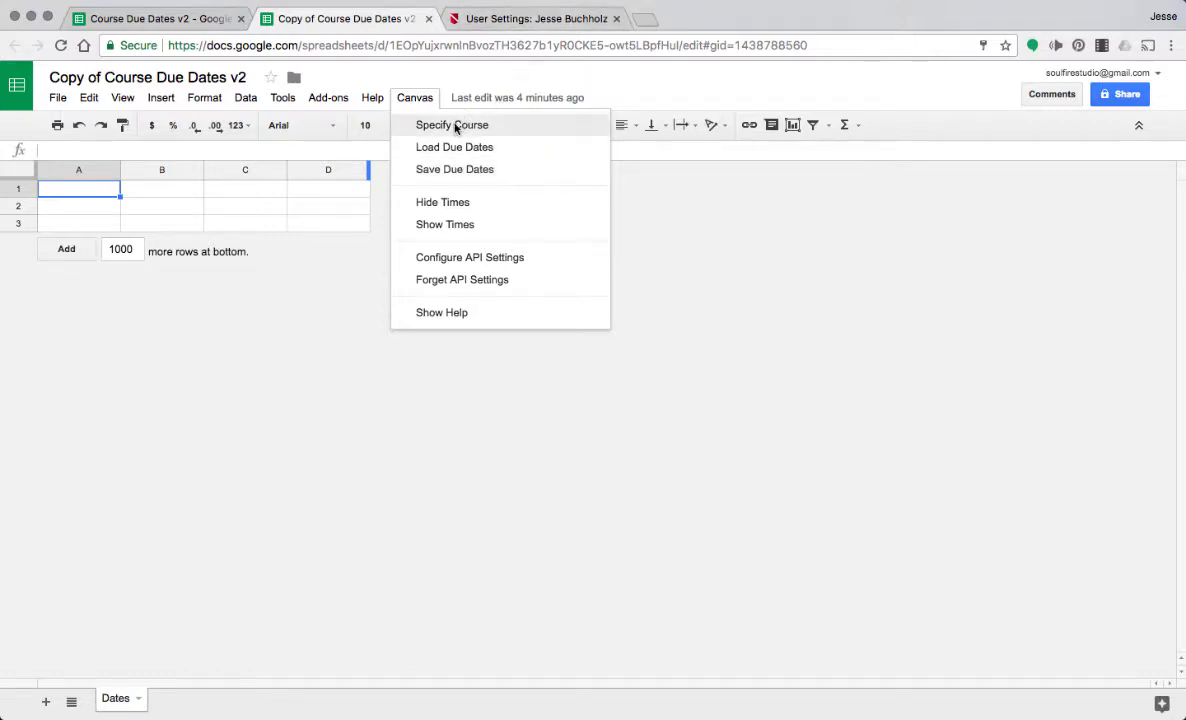
{"action": "left_click", "coordinate": [452, 125]}
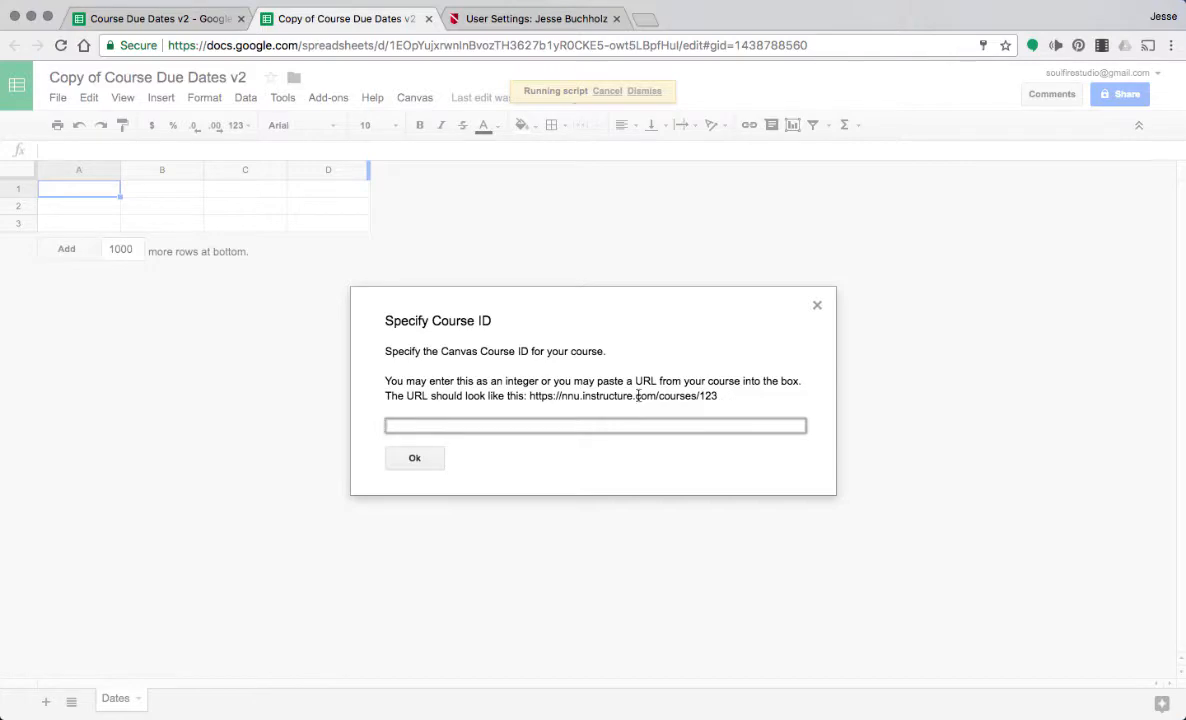
{"action": "left_click", "coordinate": [535, 19]}
{"action": "left_click", "coordinate": [36, 290]}
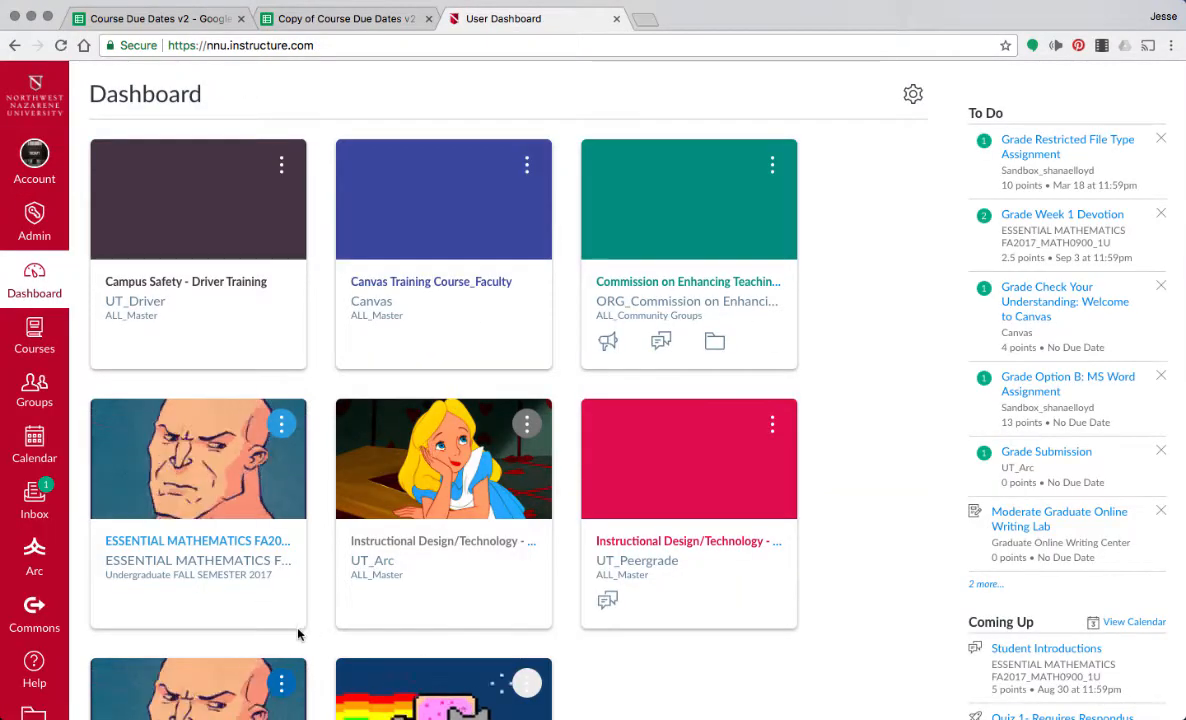
{"action": "left_click", "coordinate": [198, 540]}
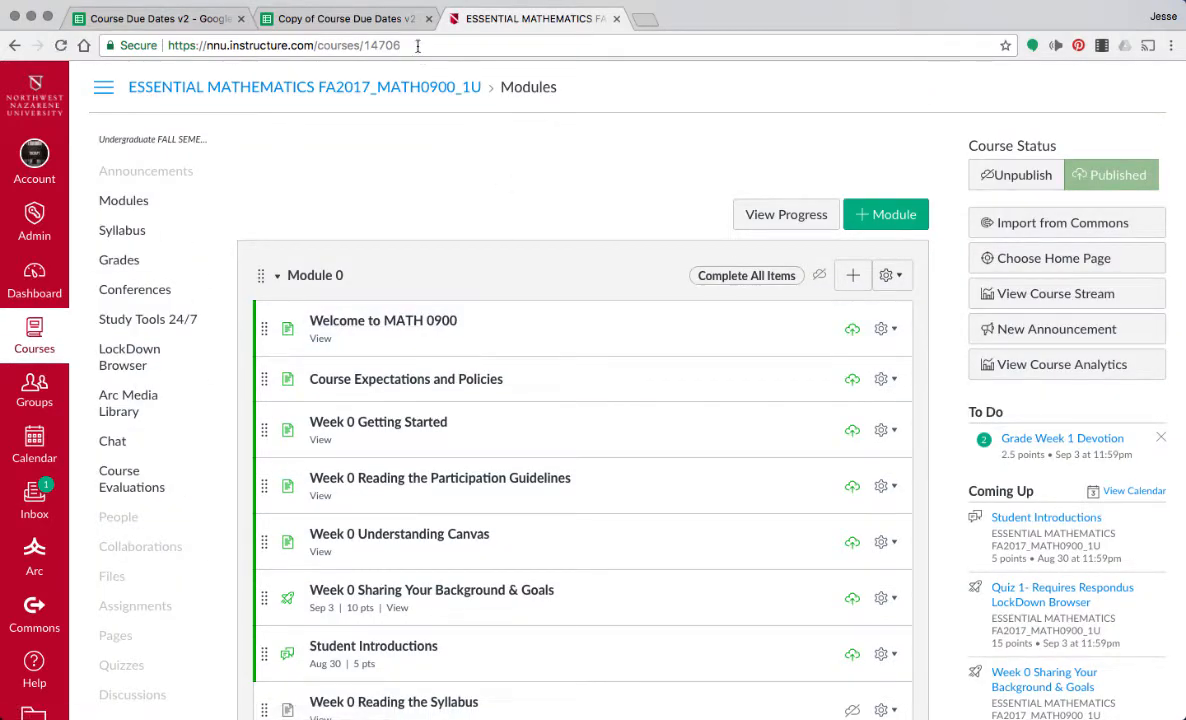
{"action": "left_click", "coordinate": [418, 45]}
{"action": "key", "text": "ctrl+c"}
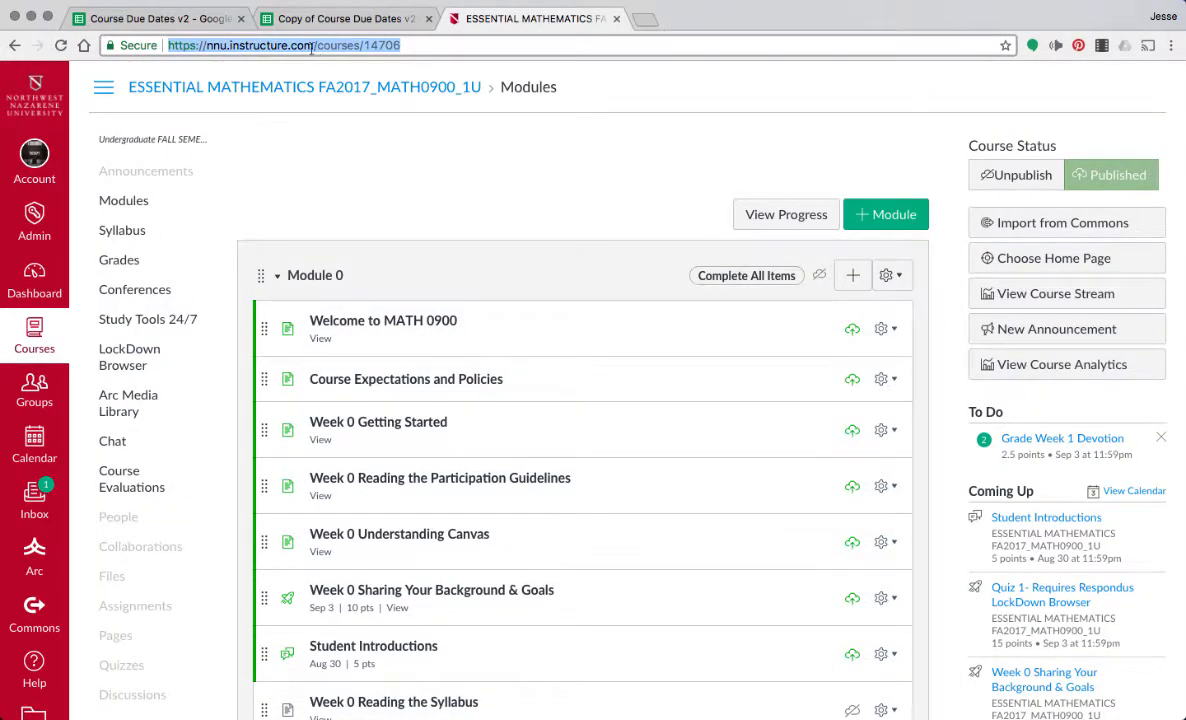
- Back in the copied spreadsheet, specify the course with the copied URL and agree to proceed with it
{"action": "left_click", "coordinate": [340, 19]}
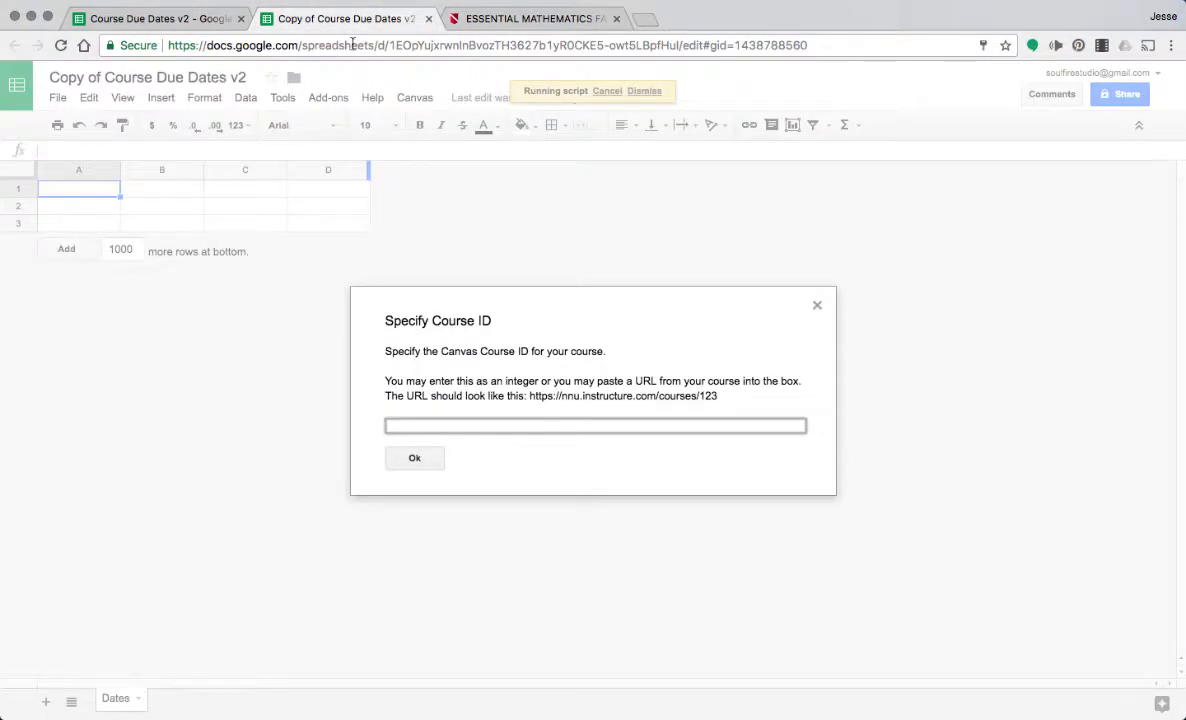
{"action": "key", "text": "ctrl+v"}
{"action": "left_click", "coordinate": [414, 458]}
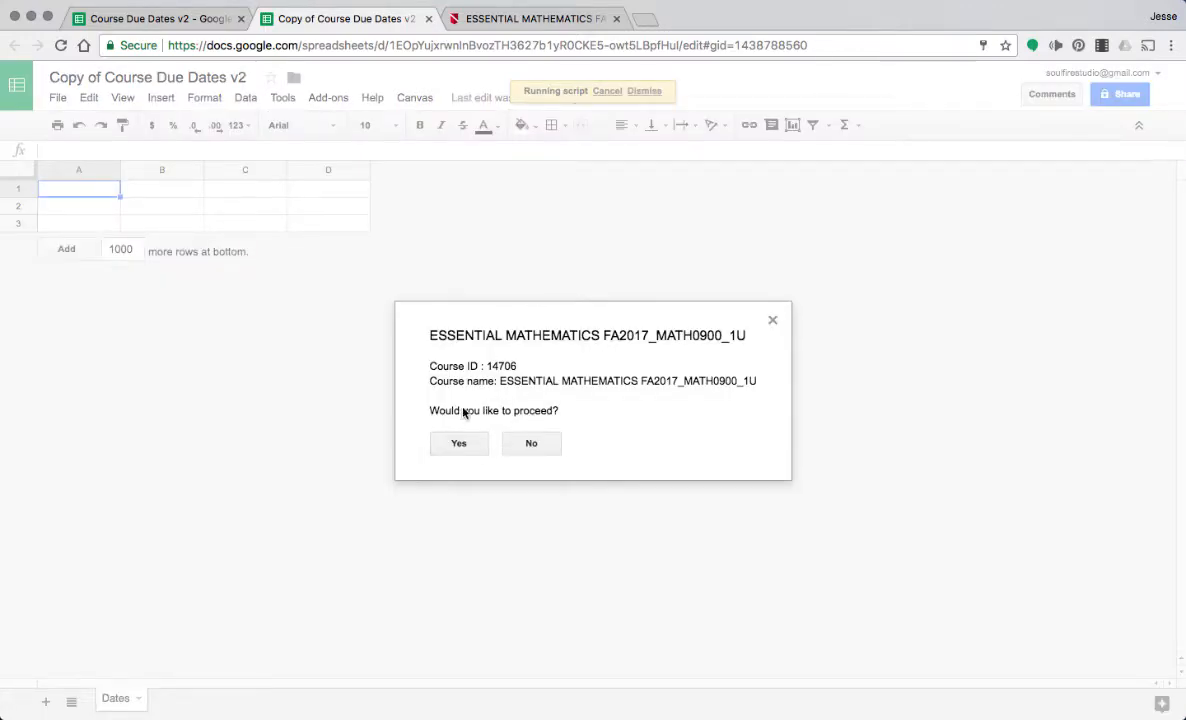
{"action": "left_click", "coordinate": [459, 443]}
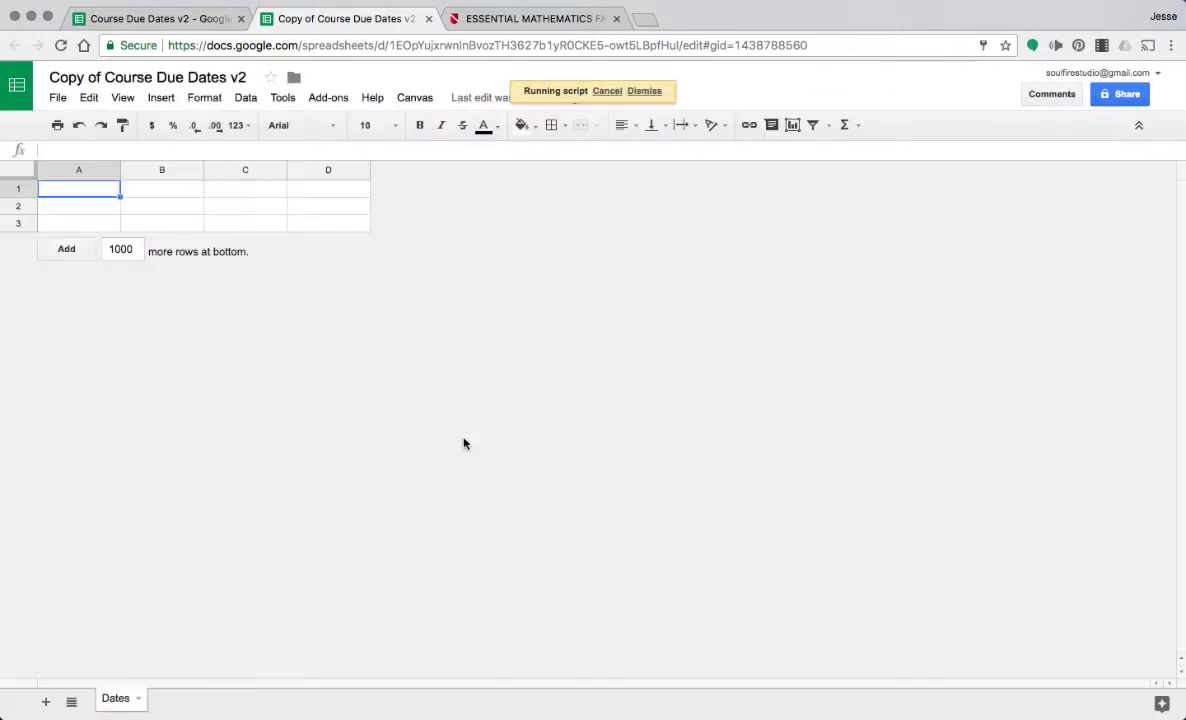
- Set the spreadsheet's time zone to (GMT-07:00) Mountain Time and save the settings
{"action": "left_click", "coordinate": [558, 230]}
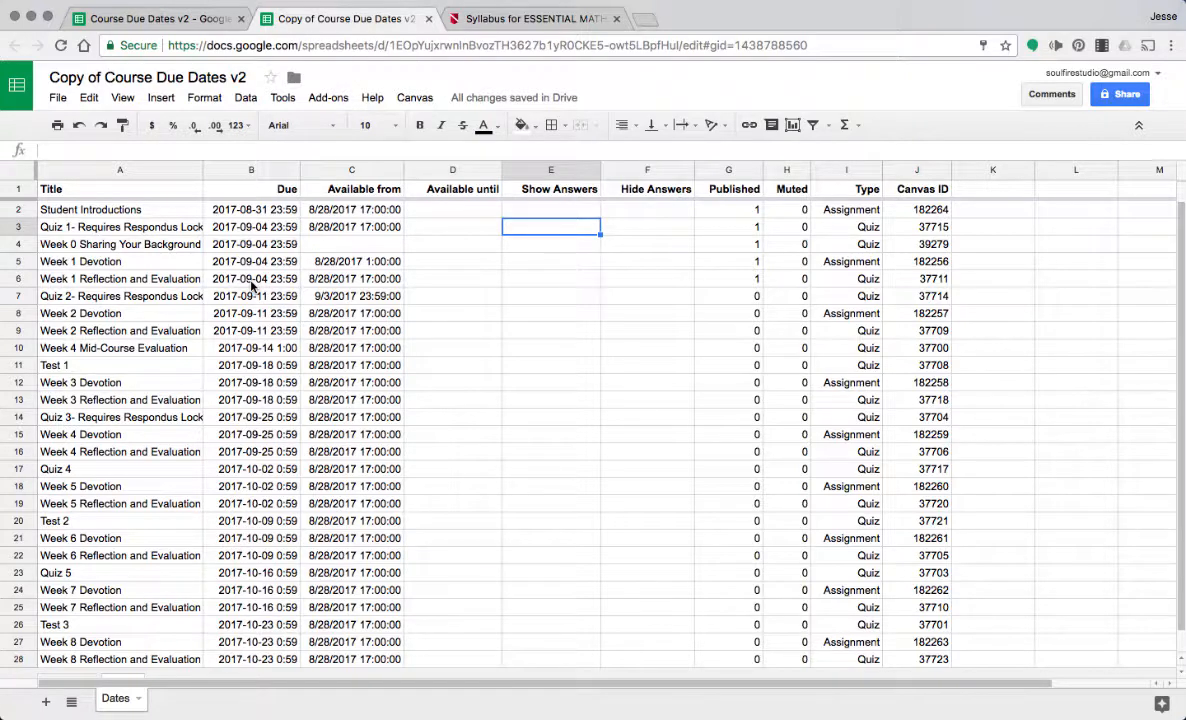
{"action": "left_click", "coordinate": [58, 98]}
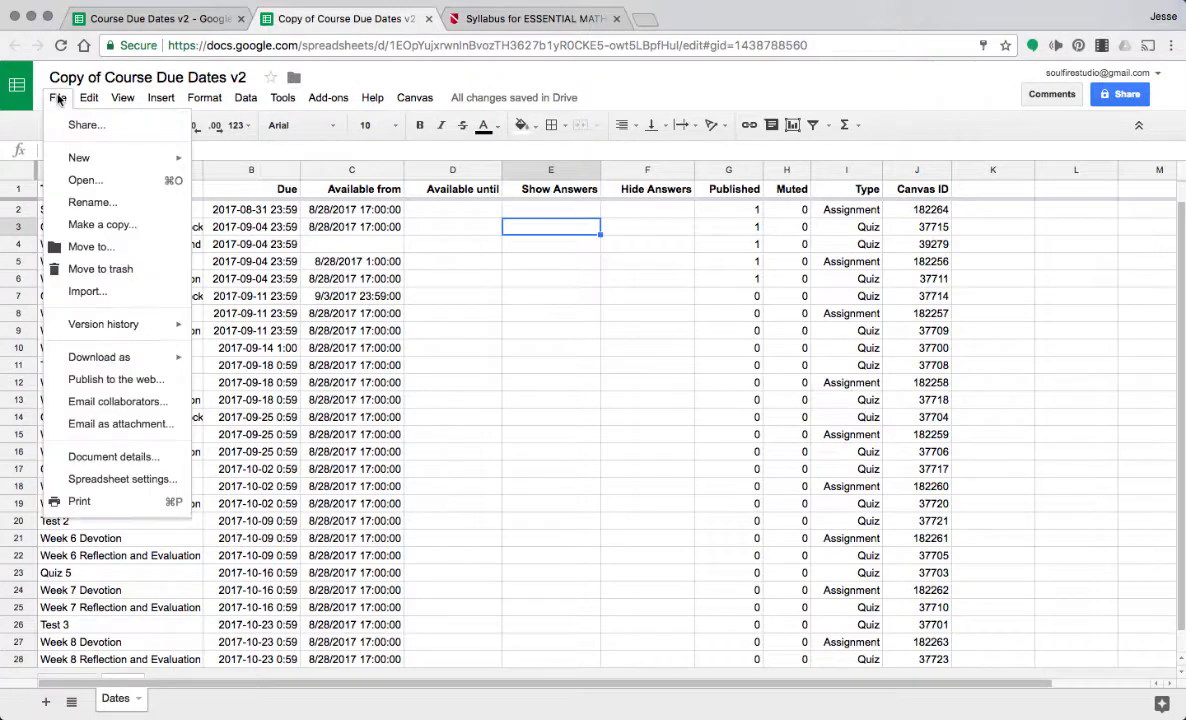
{"action": "left_click", "coordinate": [113, 481]}
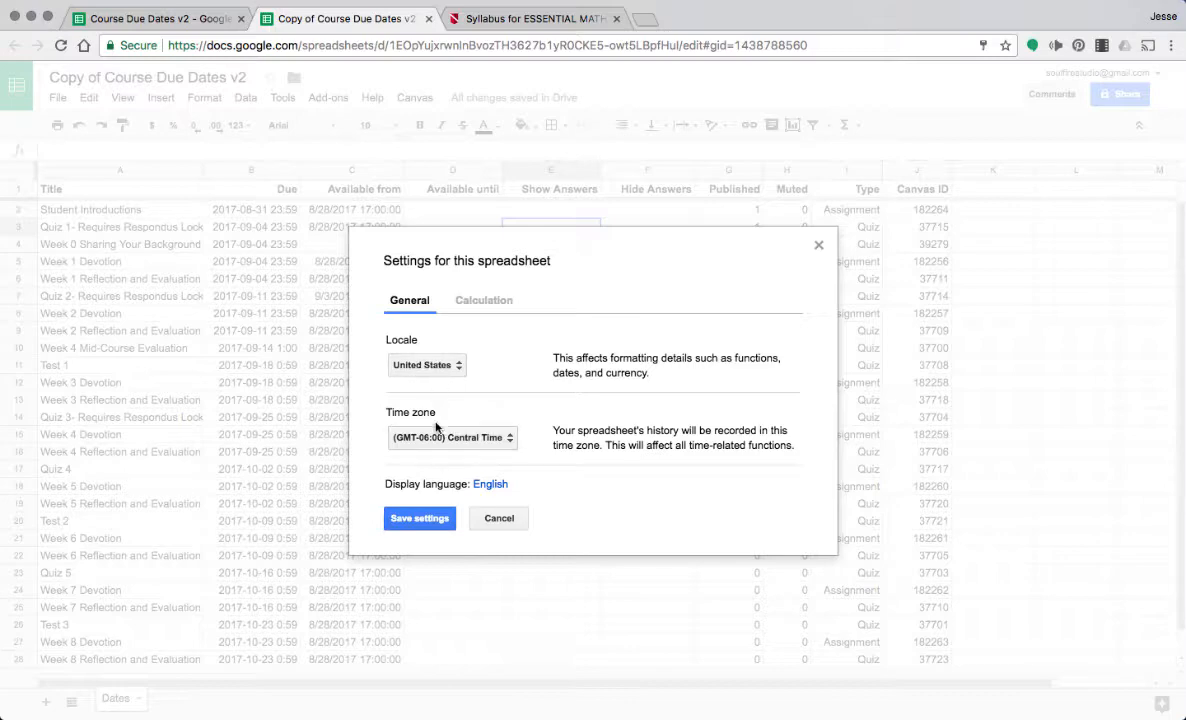
{"action": "left_click", "coordinate": [467, 443]}
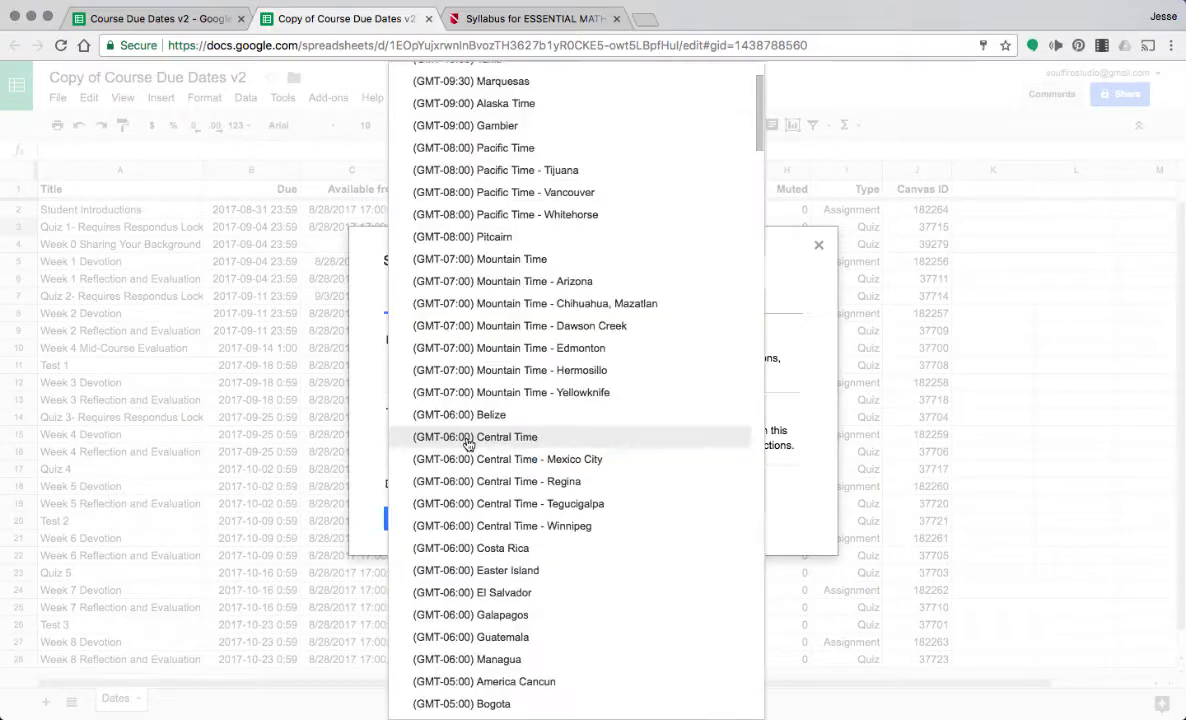
{"action": "left_click", "coordinate": [493, 260]}
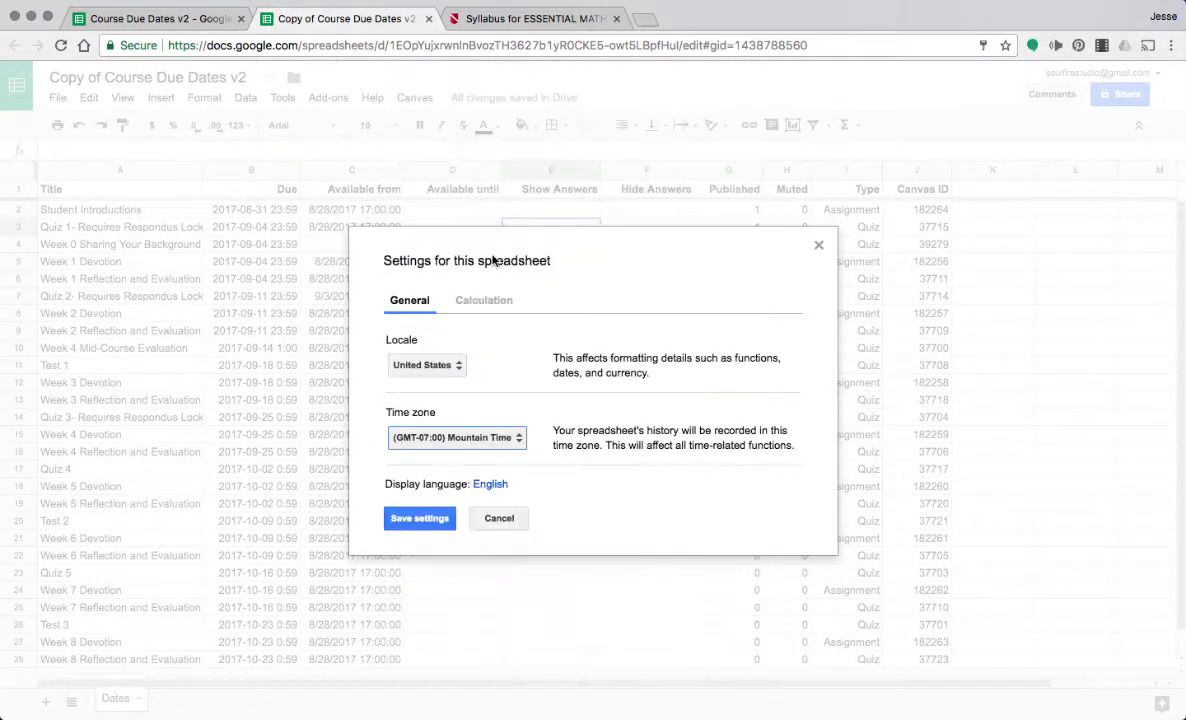
{"action": "left_click", "coordinate": [418, 519]}
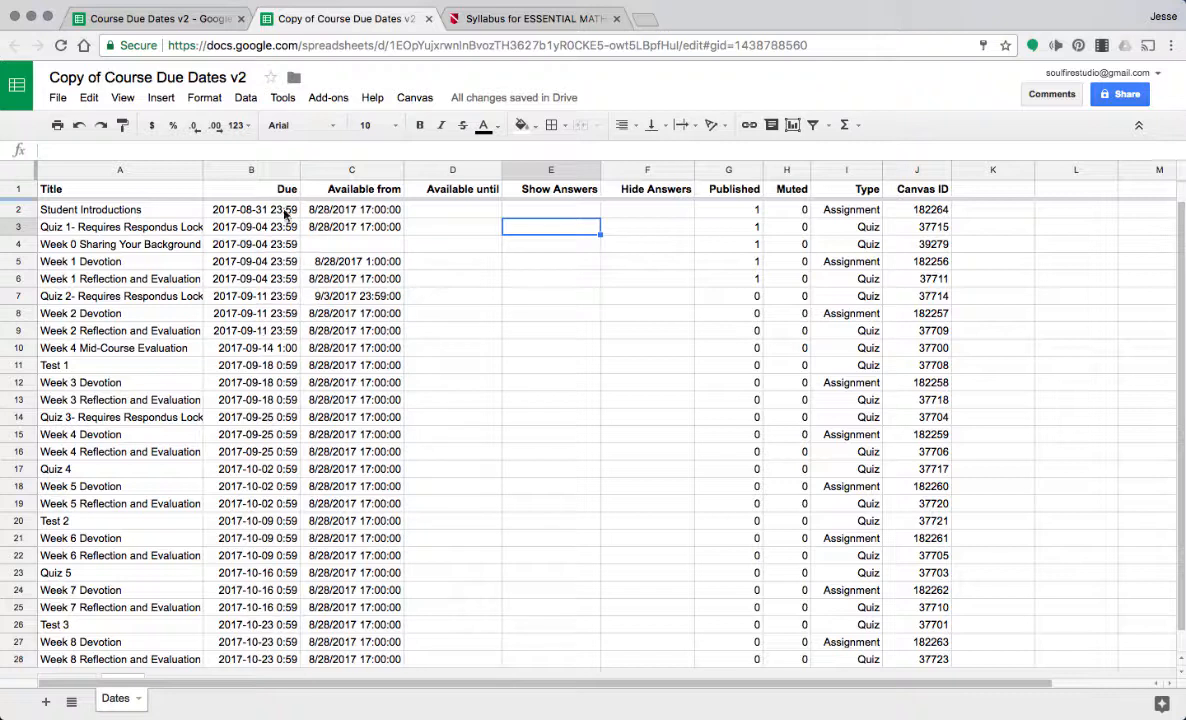
- Compare the Student Introductions due time in the sheet with the Course Summary on the Canvas syllabus, and return to the sheet
{"action": "left_click", "coordinate": [231, 206]}
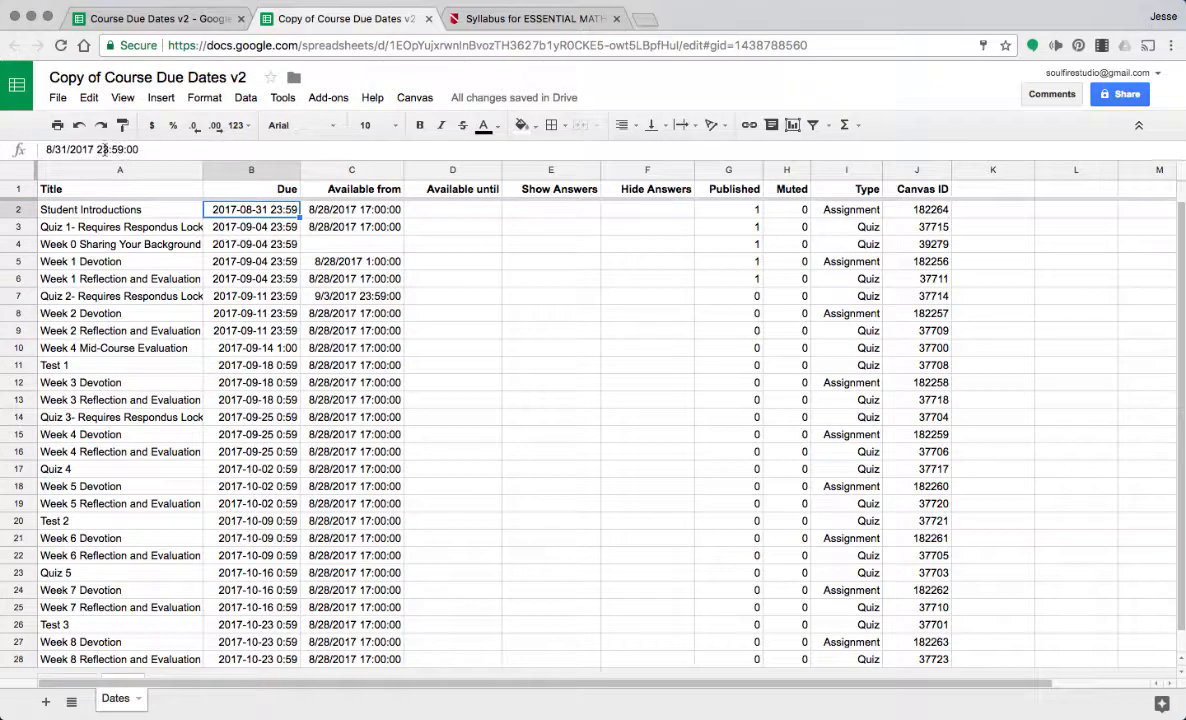
{"action": "left_click", "coordinate": [520, 18]}
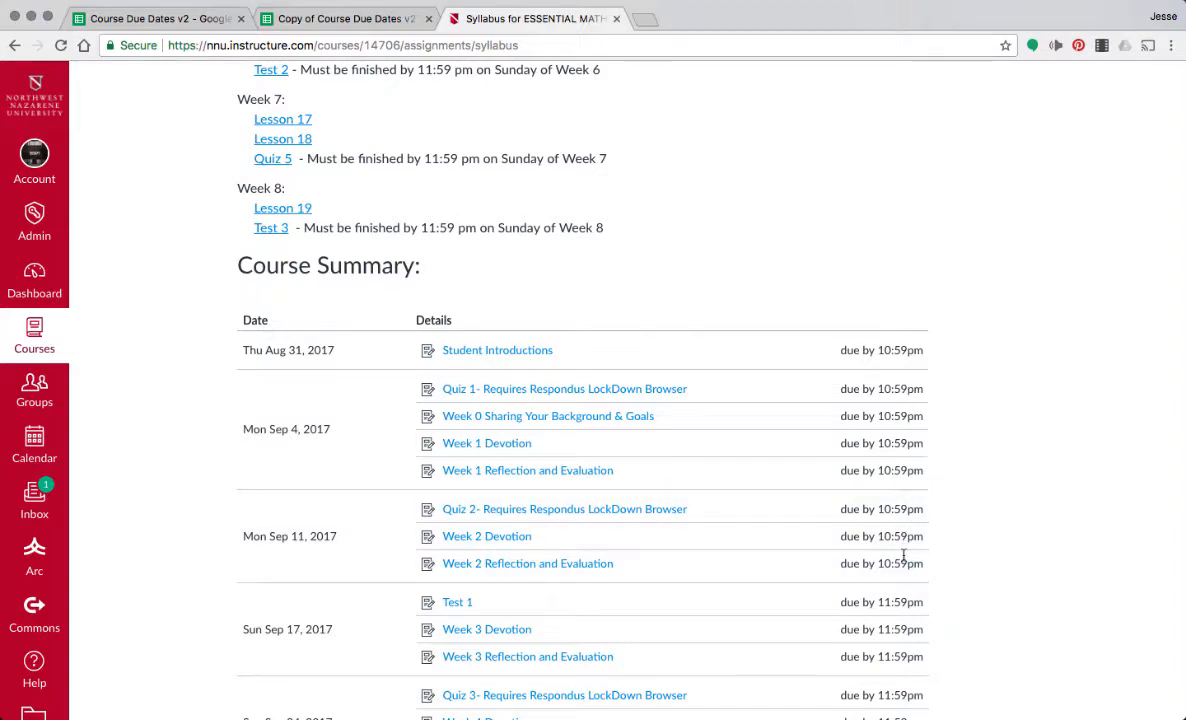
{"action": "left_click", "coordinate": [305, 20]}
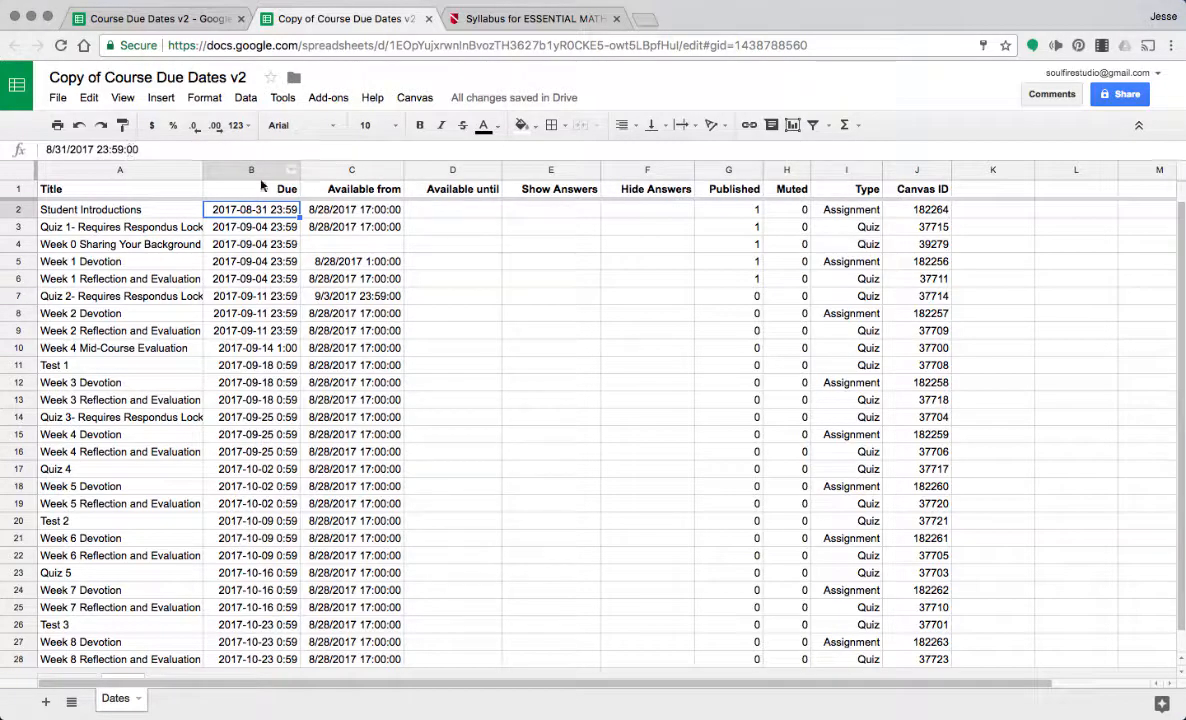
- Re-enter the Week 0 Sharing Your Background due date by picking September 4, 2017 in the calendar and adding the time 23:59
{"action": "mouse_move", "coordinate": [286, 208]}
{"action": "left_click", "coordinate": [248, 245]}
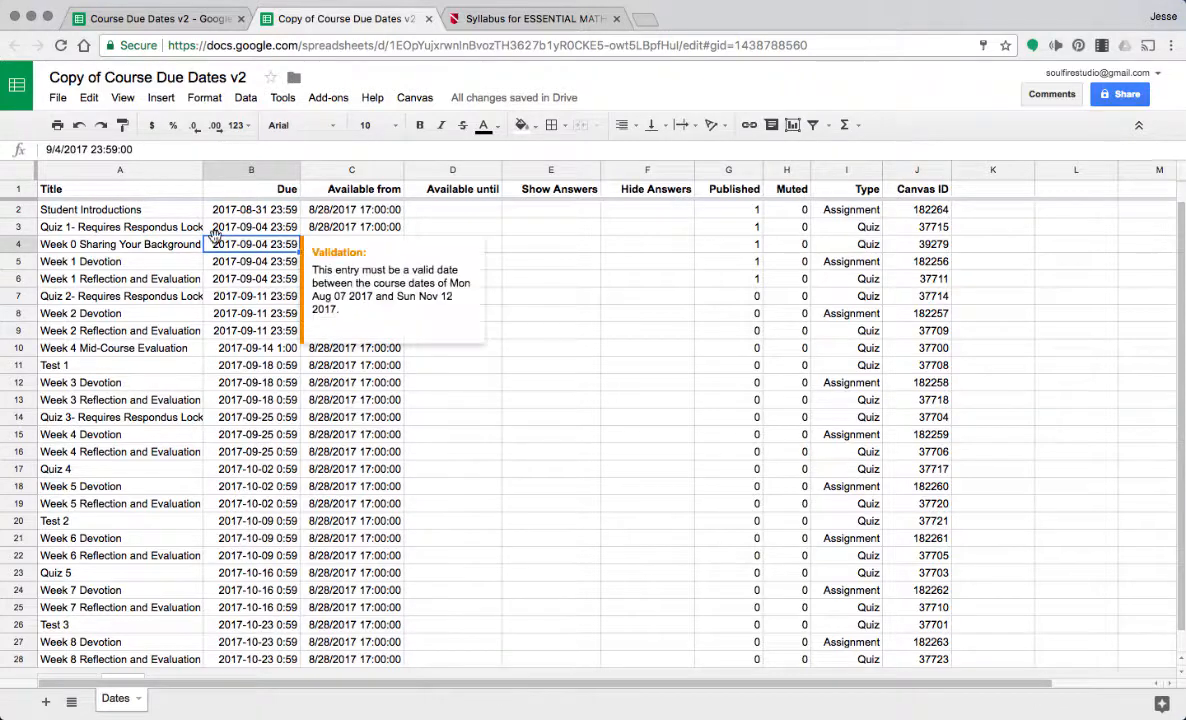
{"action": "double_click", "coordinate": [247, 244]}
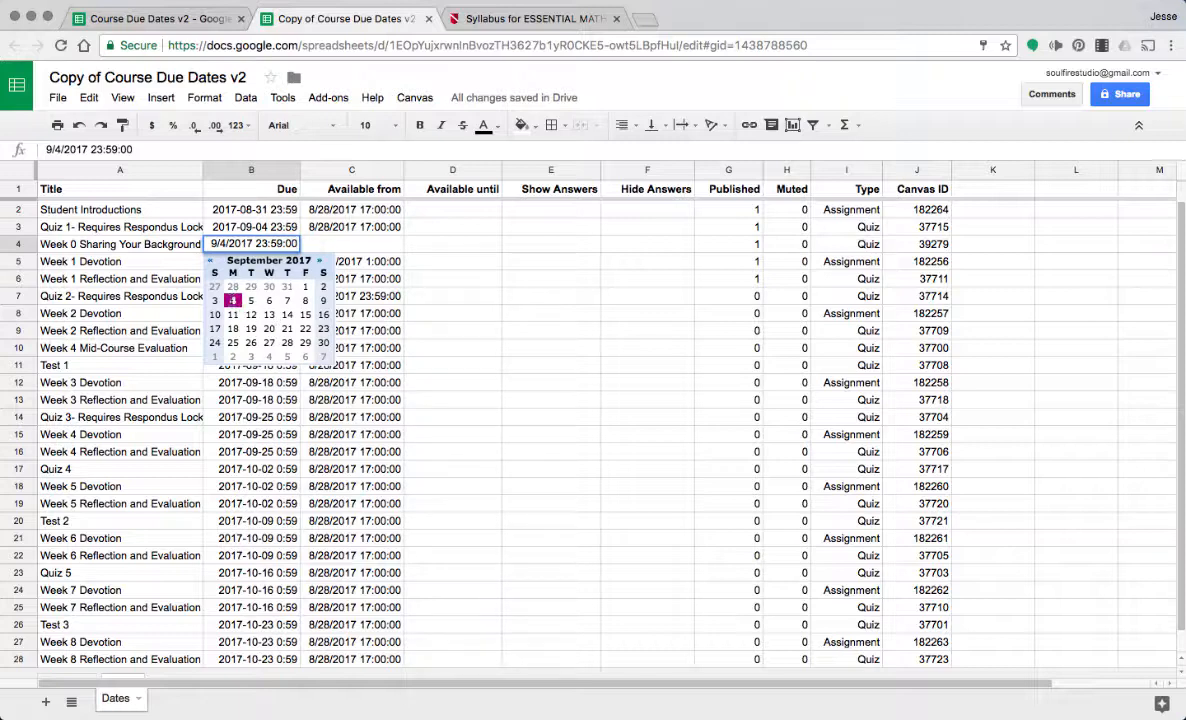
{"action": "left_click", "coordinate": [235, 302]}
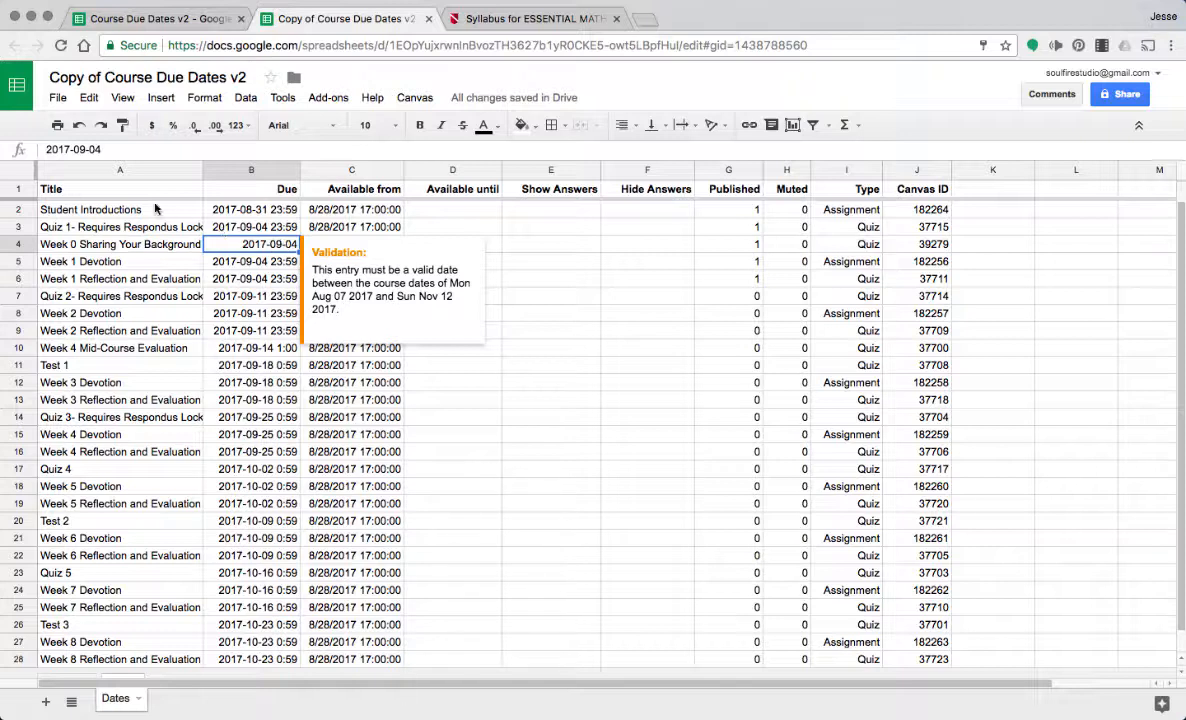
{"action": "left_click", "coordinate": [126, 148]}
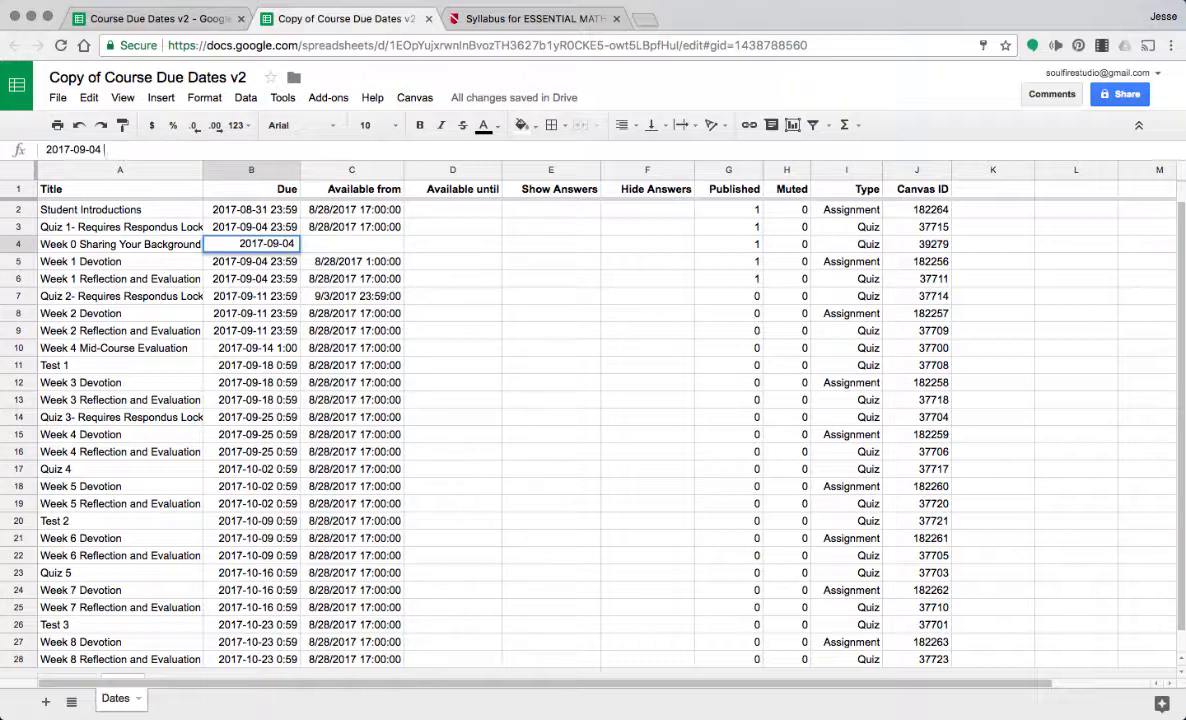
{"action": "type", "text": "23:59"}
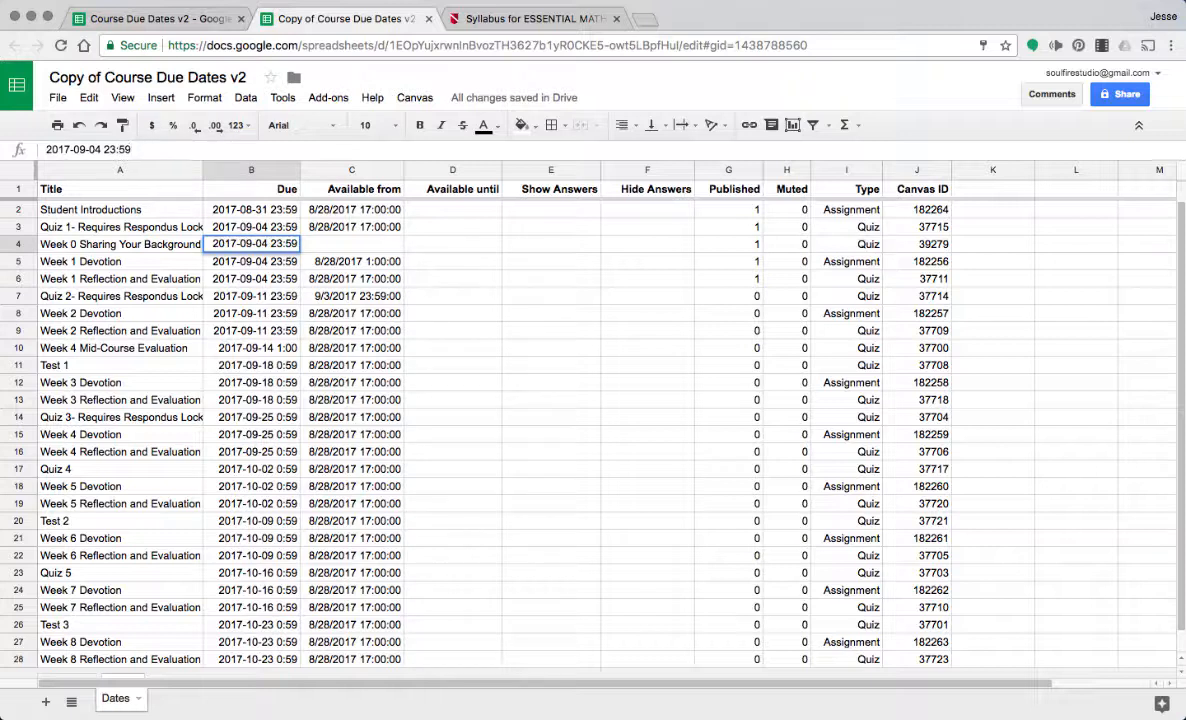
{"action": "key", "text": "Return"}
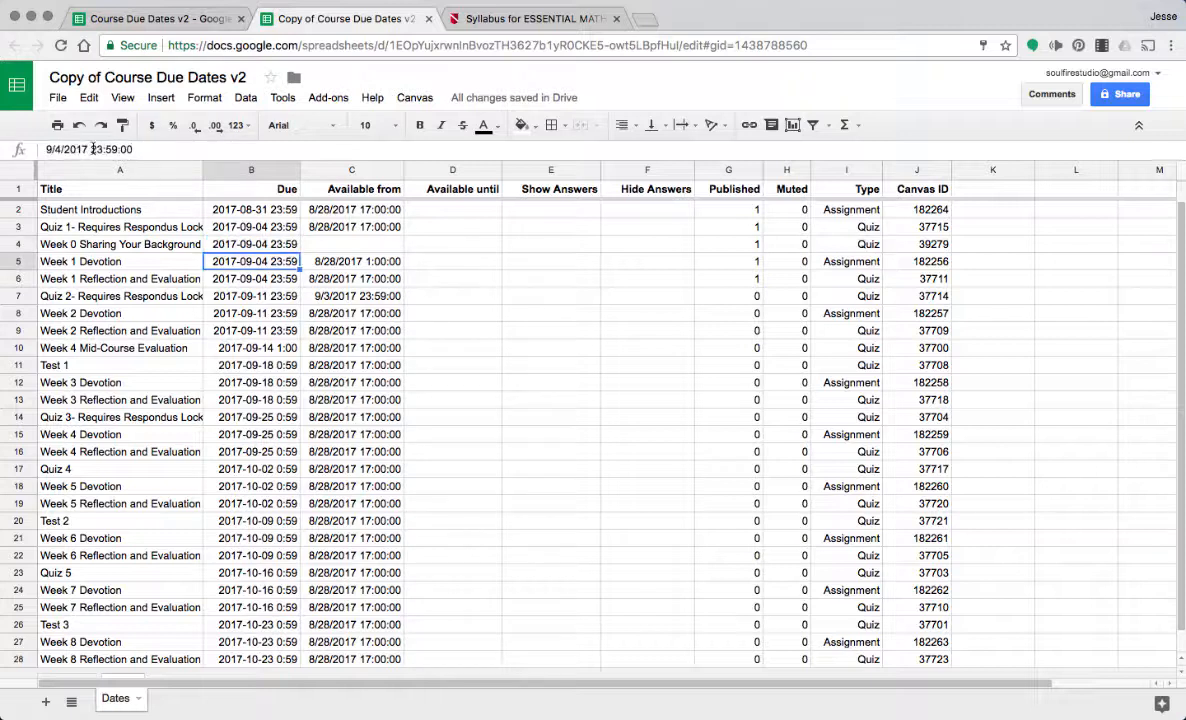
- Save the sheet's due dates to Canvas and reload the course syllabus to check the dates there
{"action": "left_click", "coordinate": [425, 98]}
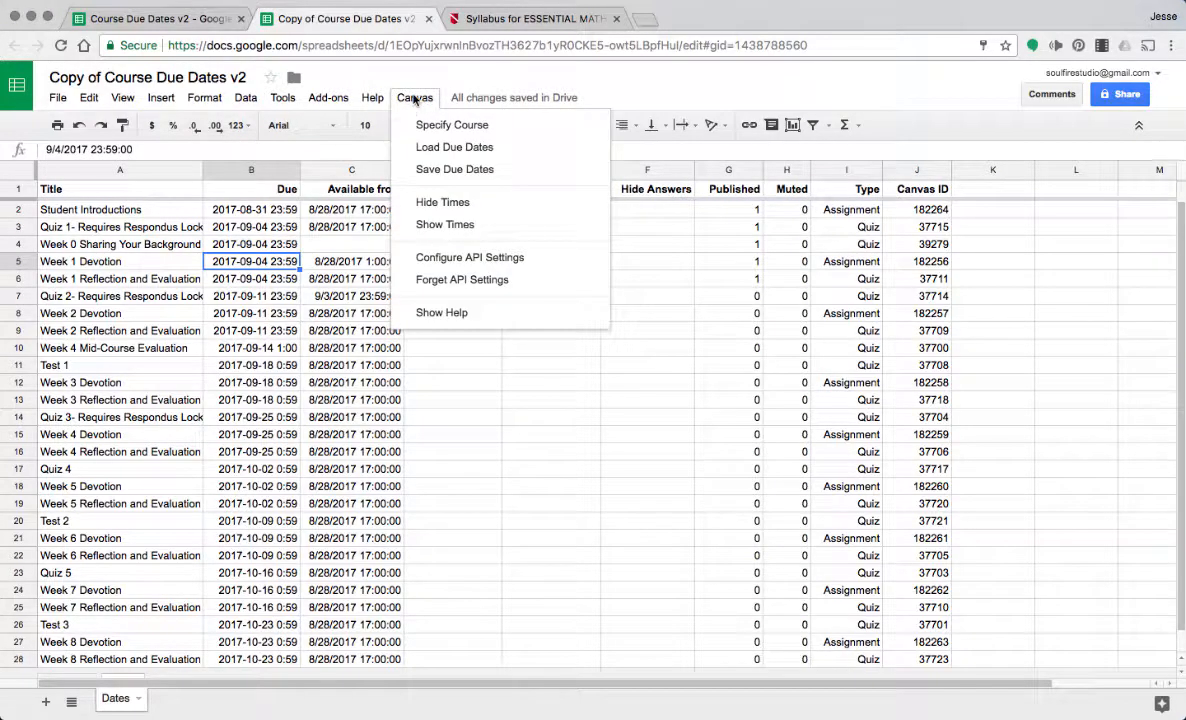
{"action": "left_click", "coordinate": [457, 173]}
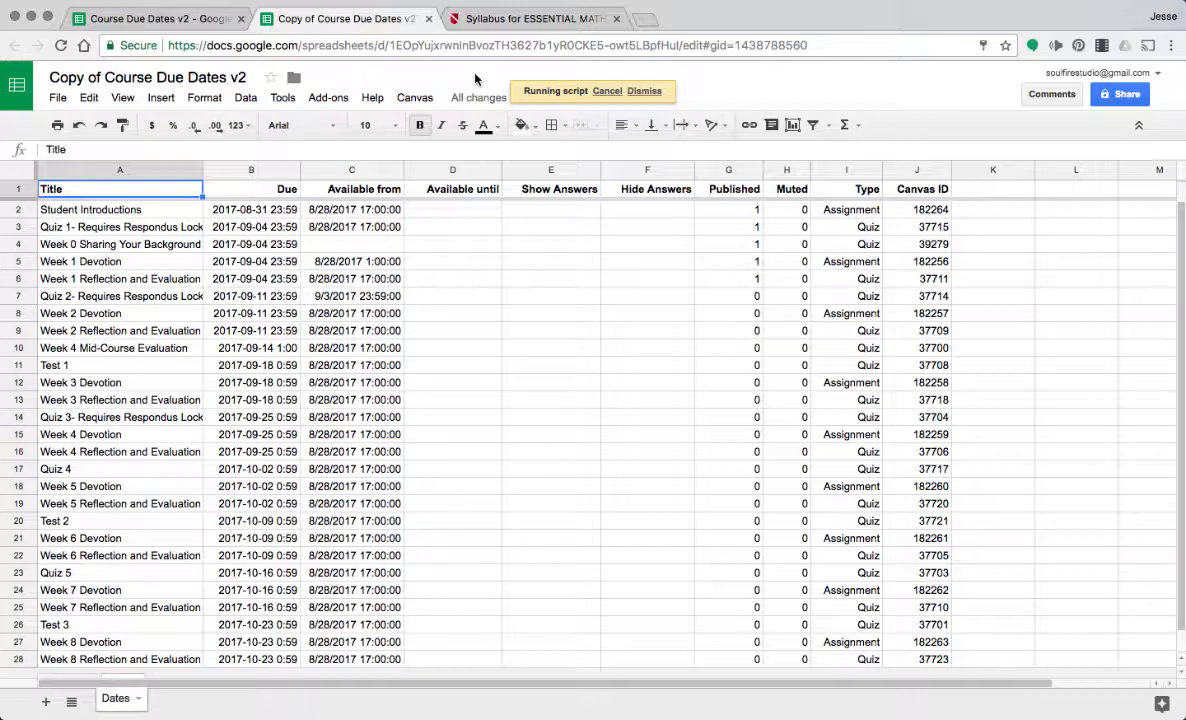
{"action": "left_click", "coordinate": [525, 20]}
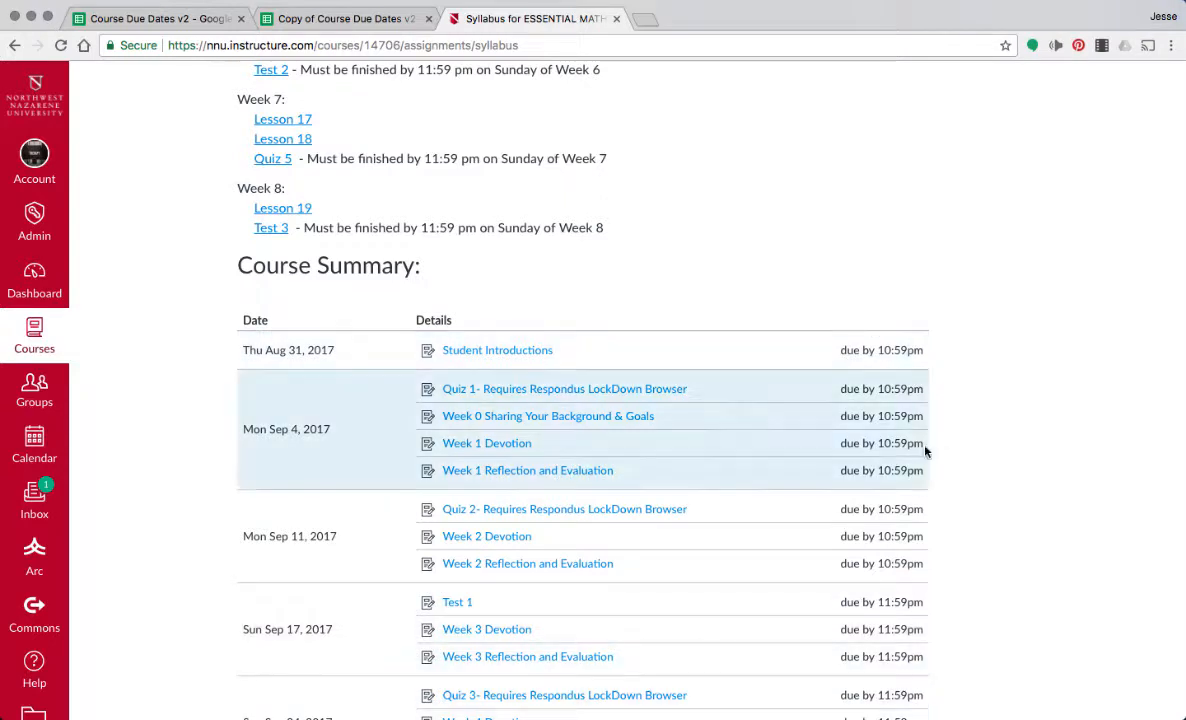
{"action": "left_click", "coordinate": [61, 45]}
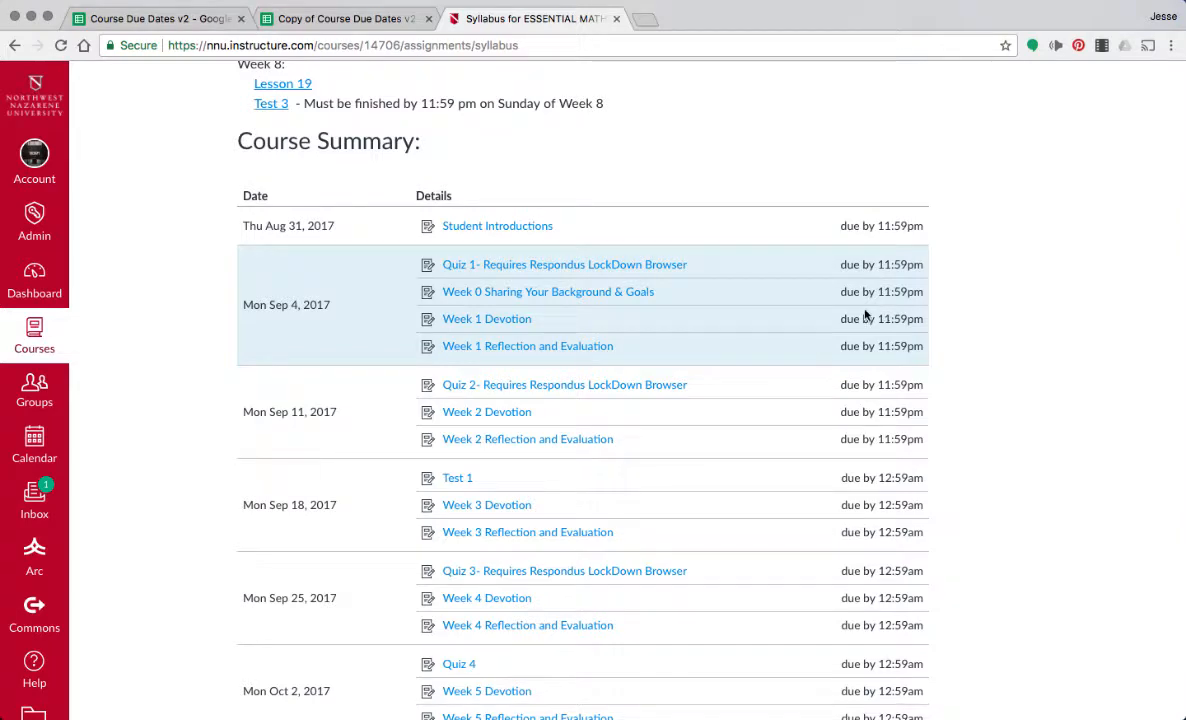
- Examine the due and availability dates in the Quiz 2 edit settings on Canvas, and return to the spreadsheet
{"action": "left_click", "coordinate": [545, 394]}
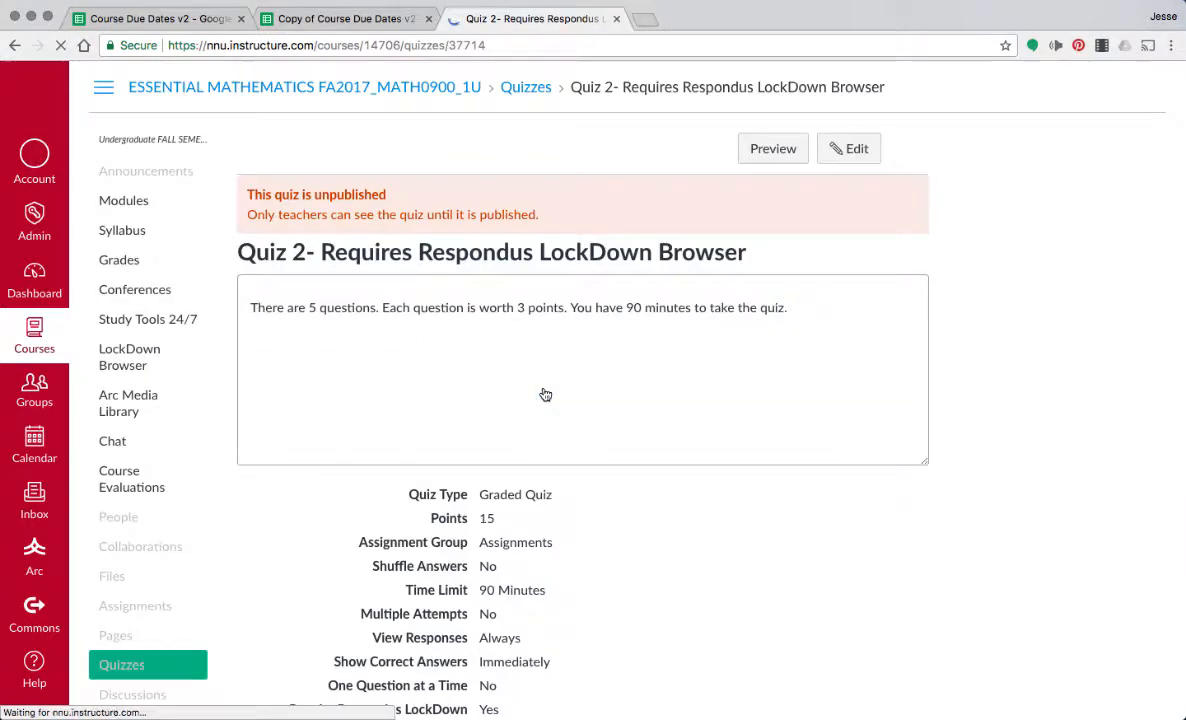
{"action": "left_click", "coordinate": [855, 155]}
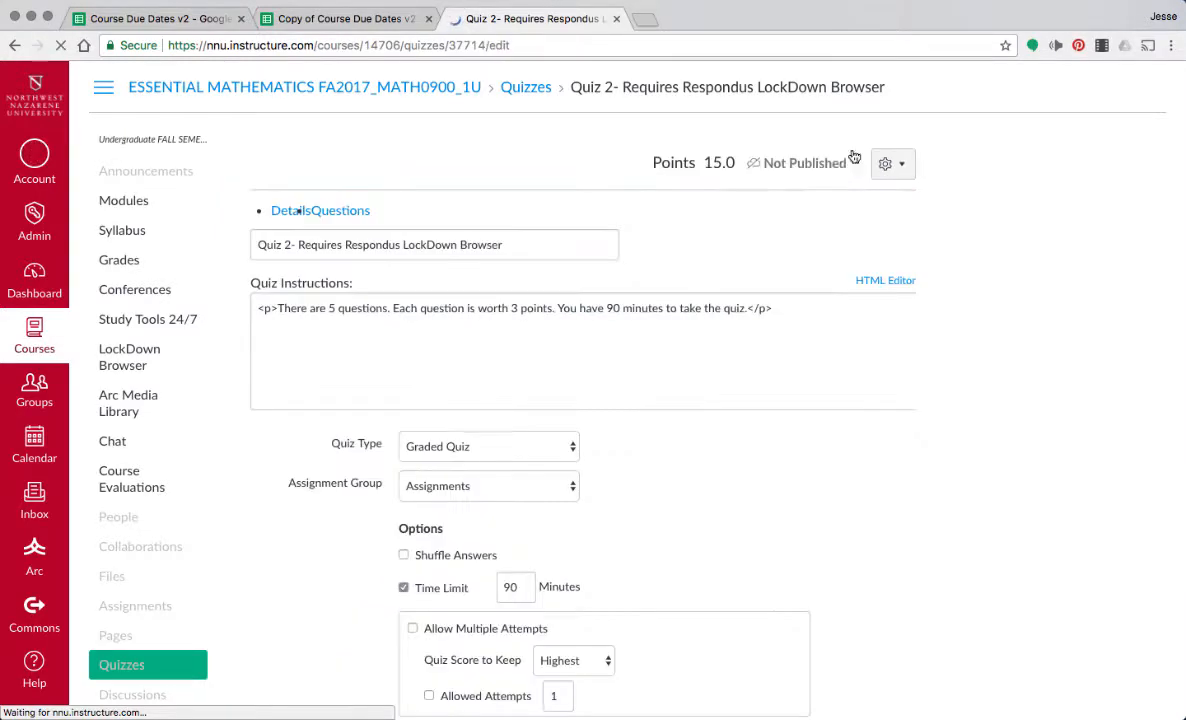
{"action": "scroll", "coordinate": [662, 430], "scroll_direction": "down", "scroll_amount": 3}
{"action": "scroll", "coordinate": [662, 430], "scroll_direction": "down", "scroll_amount": 10}
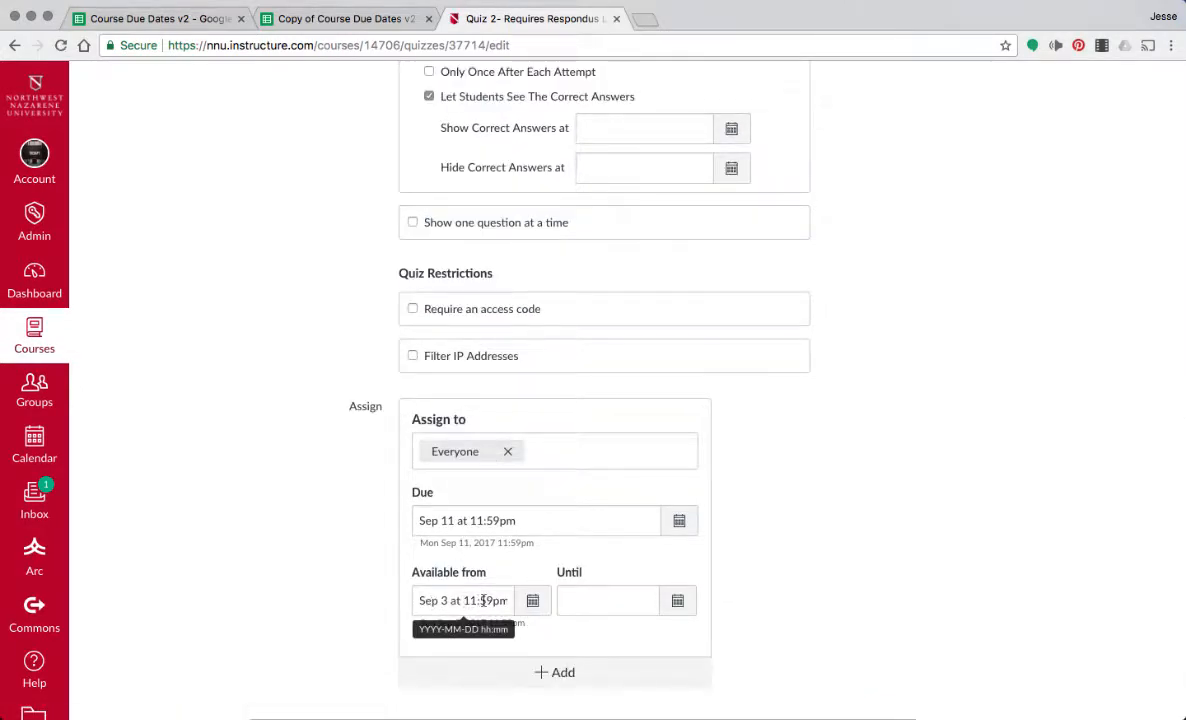
{"action": "left_click", "coordinate": [342, 19]}
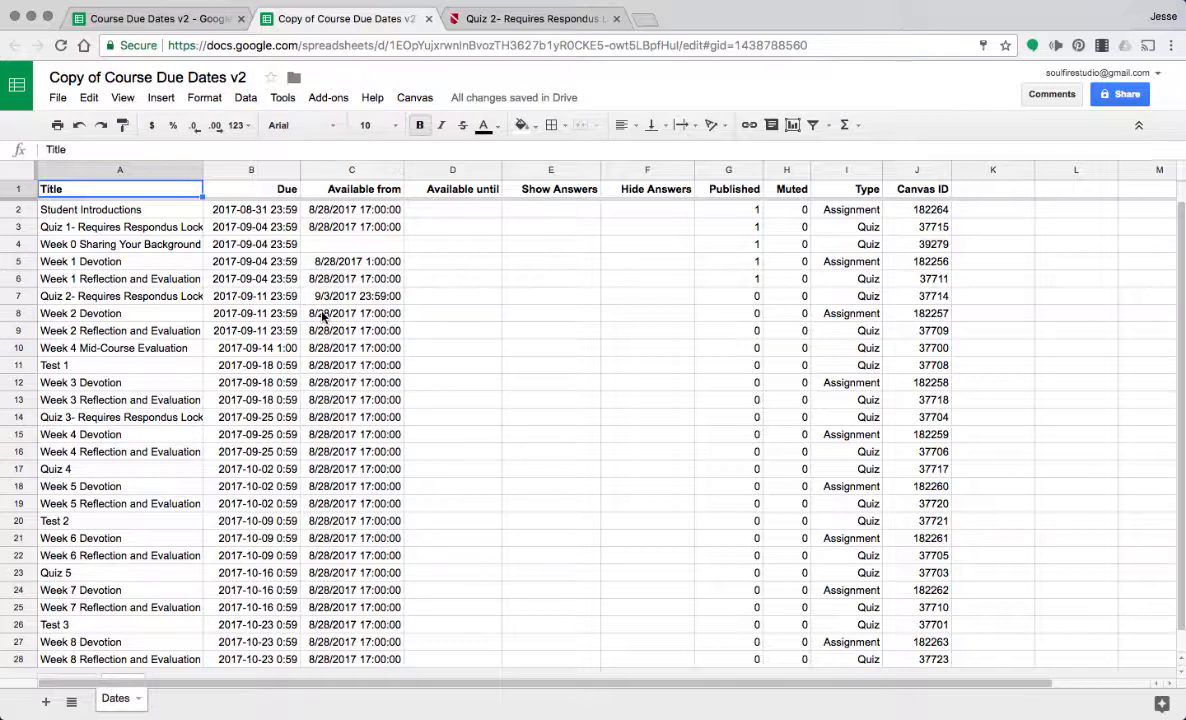
{"action": "left_click", "coordinate": [418, 100]}
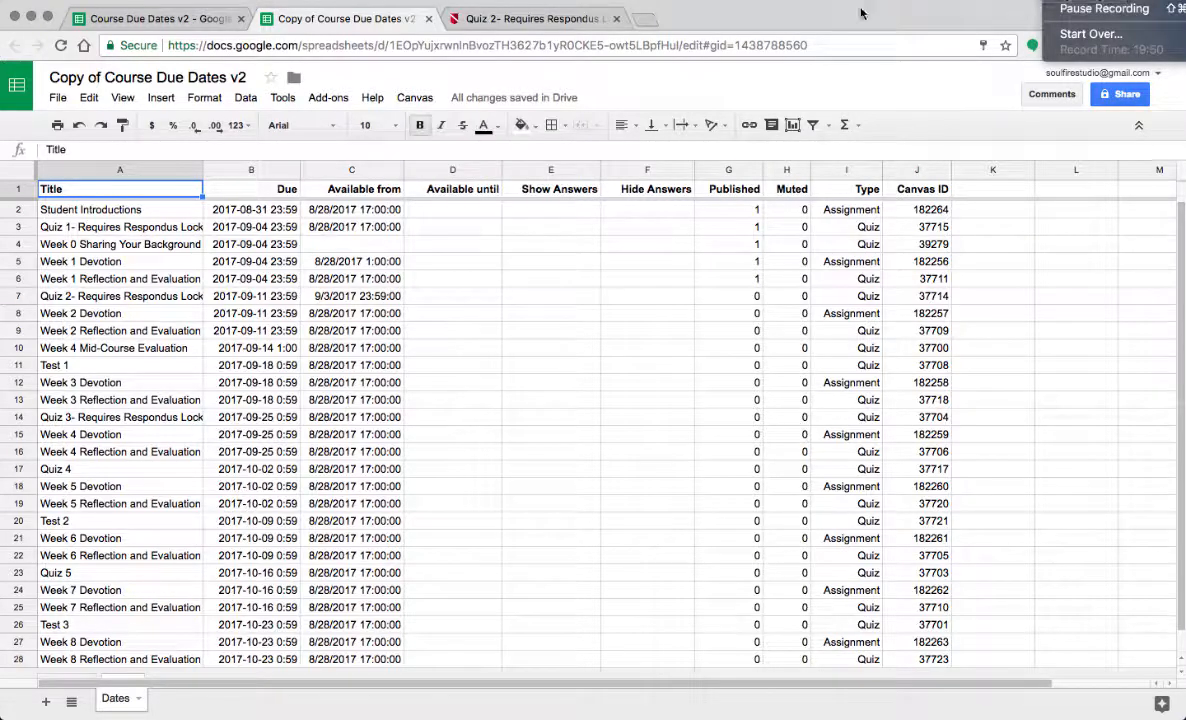
{"action": "left_click", "coordinate": [367, 25]}
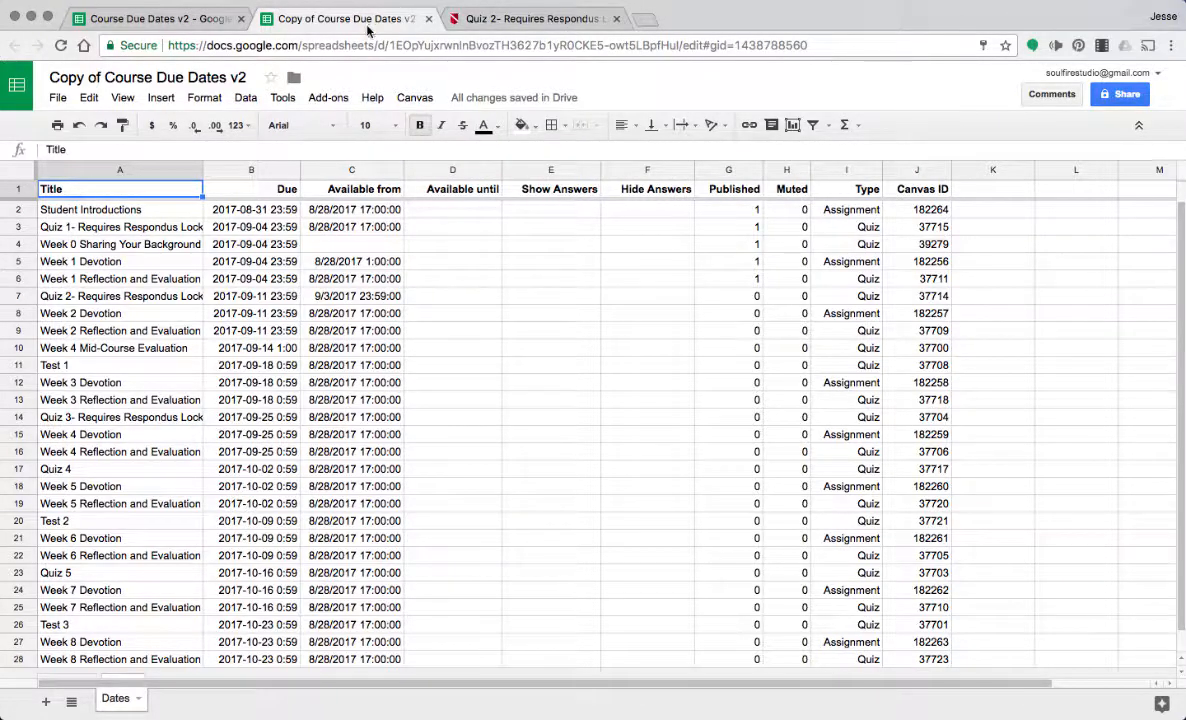